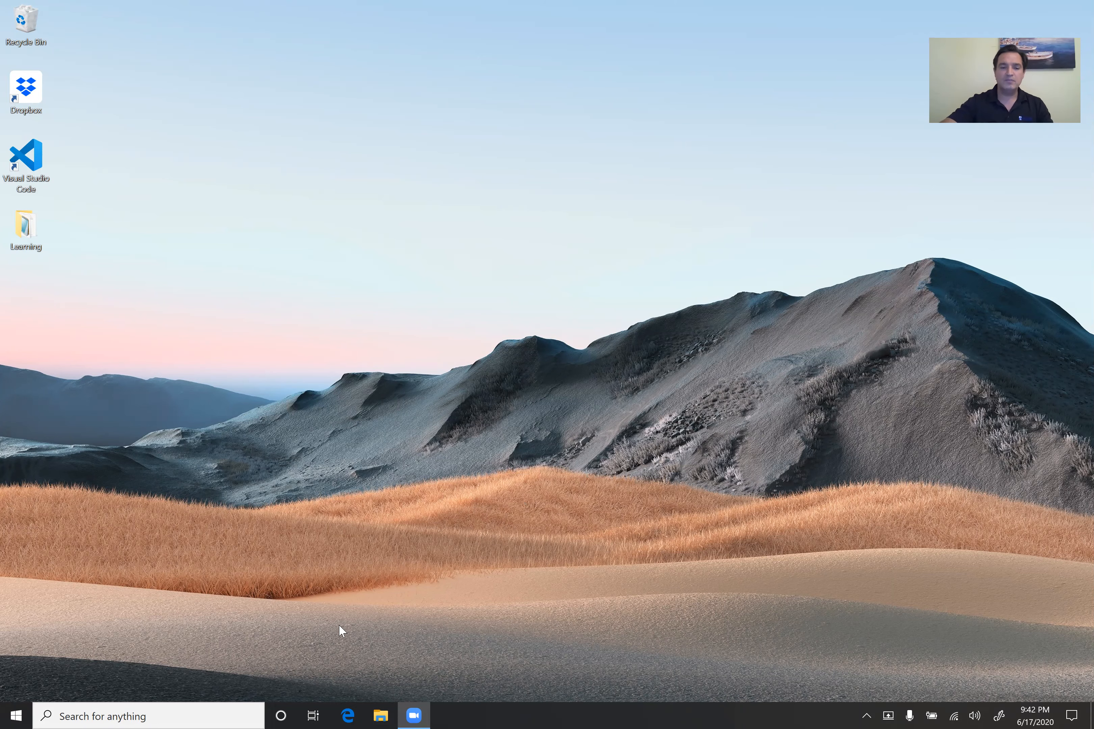
{"action": "left_click", "coordinate": [348, 714]}
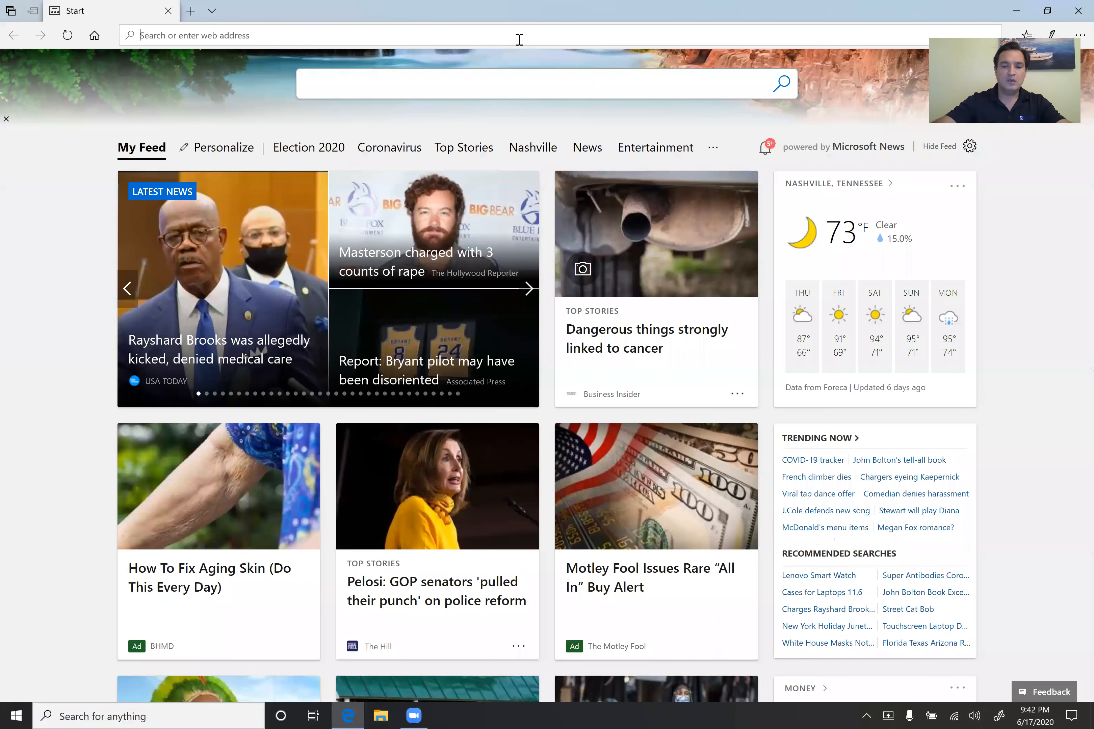
{"action": "type", "text": "www.netbeans"}
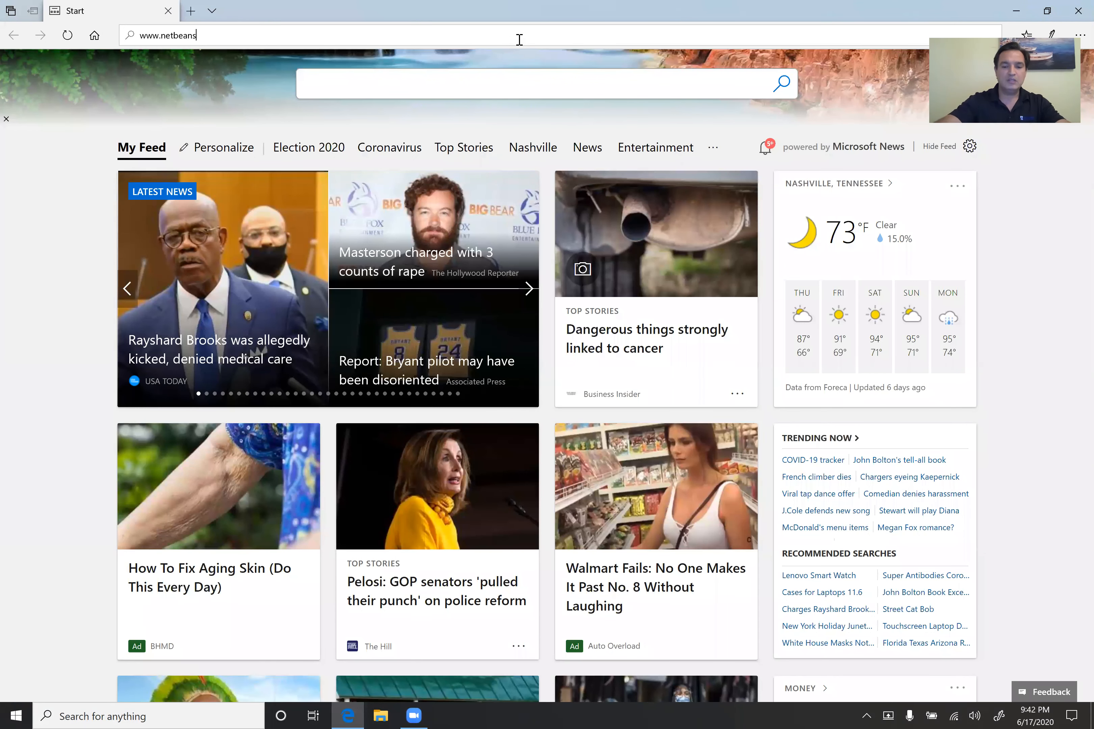
{"action": "type", "text": ".org"}
{"action": "key", "text": "Return"}
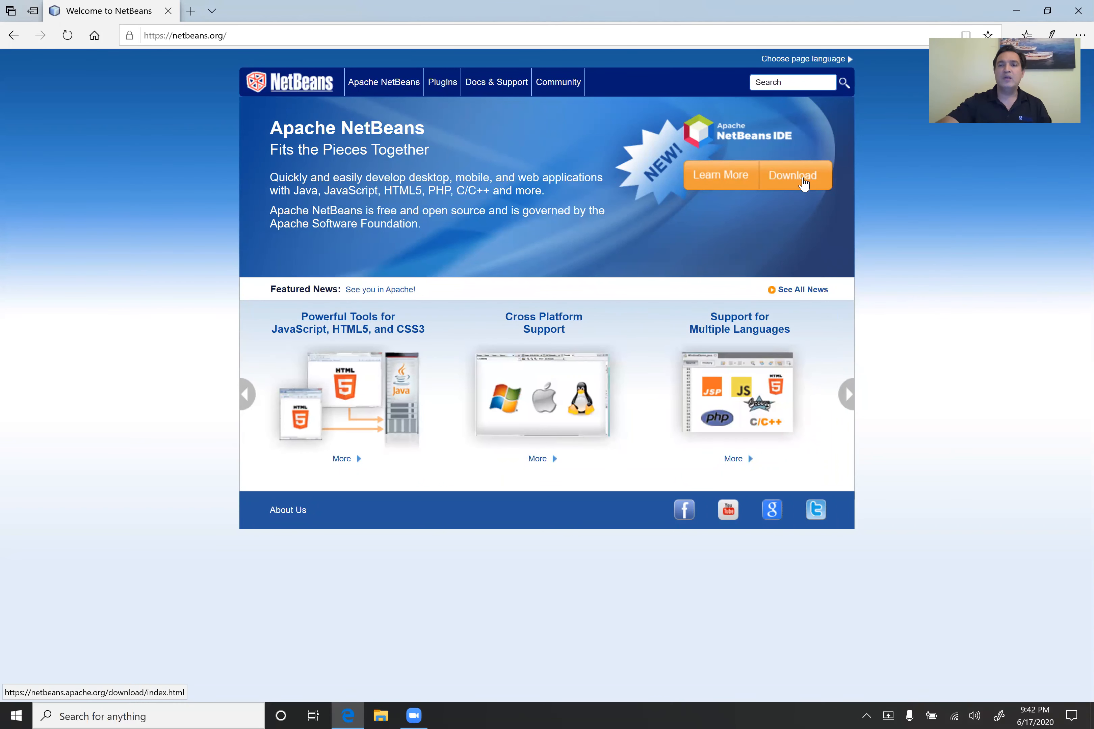
{"action": "left_click", "coordinate": [804, 183]}
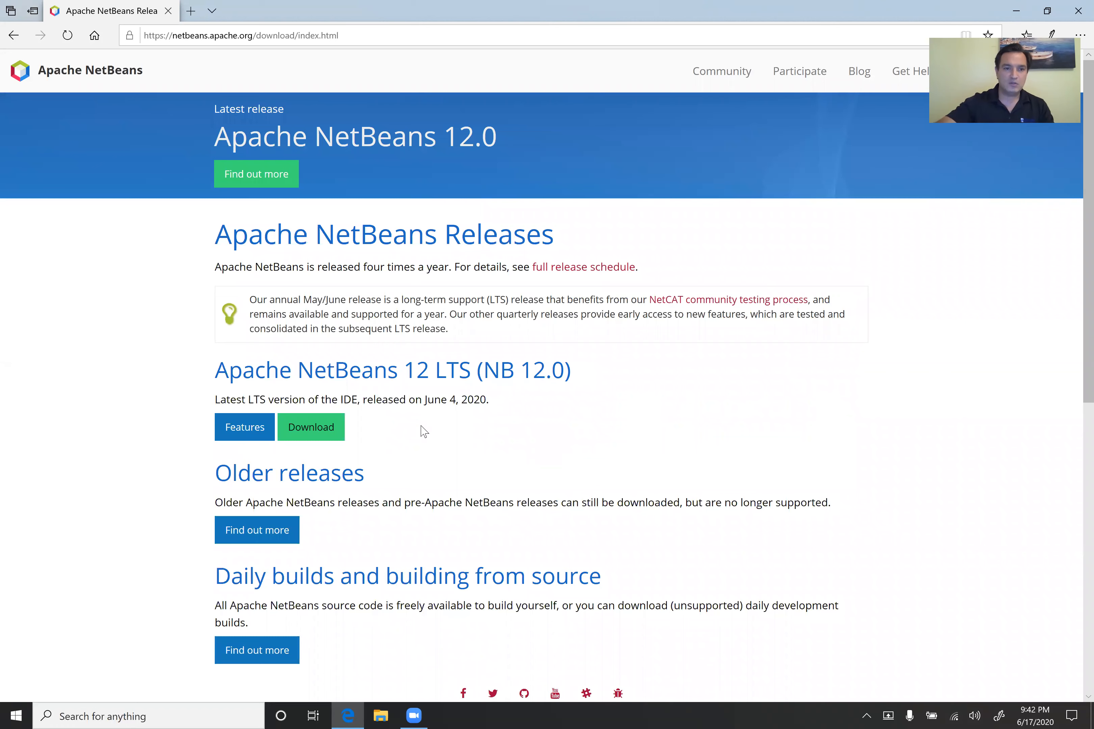
{"action": "left_click", "coordinate": [320, 435]}
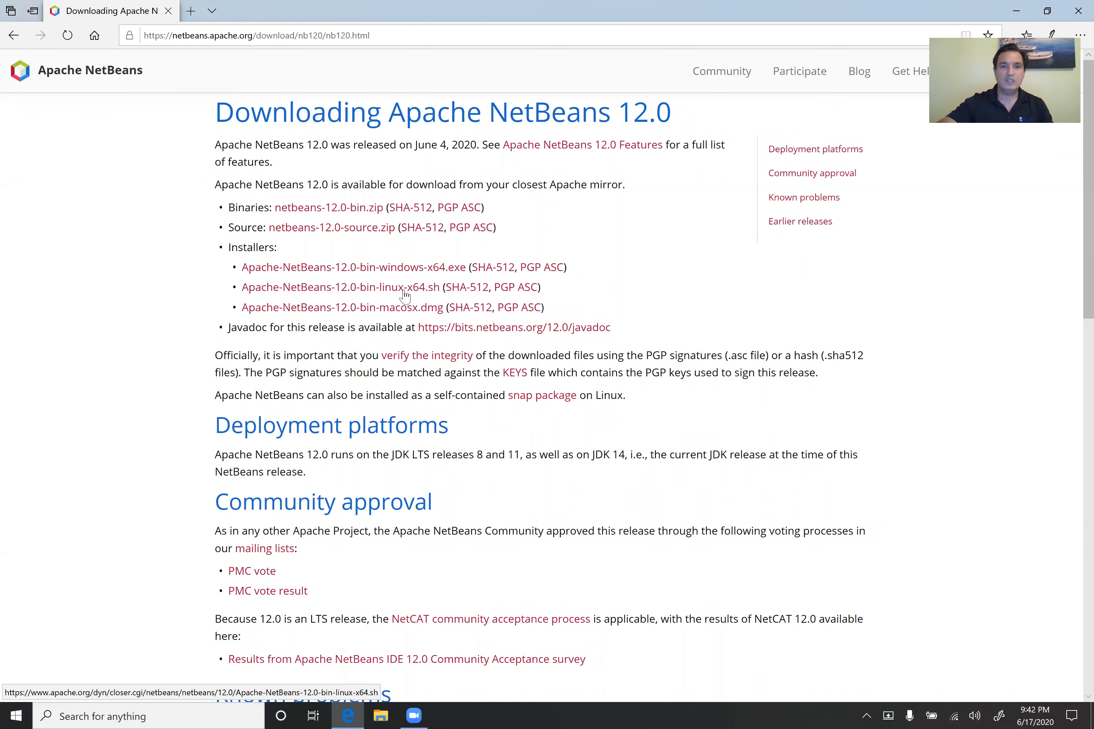
Step: Download Apache-NetBeans-12.0-bin-windows-x64.exe from the suggested mirror, proceeding past the web protection page and saving the file
{"action": "left_click", "coordinate": [451, 271]}
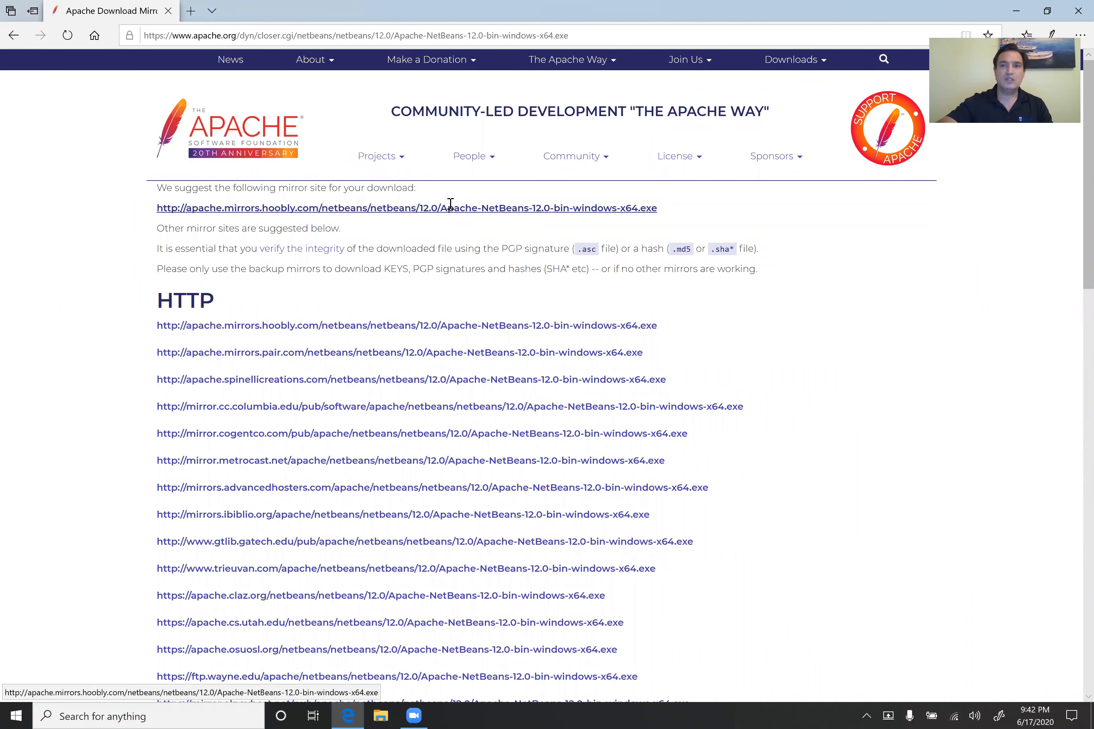
{"action": "left_click", "coordinate": [450, 208]}
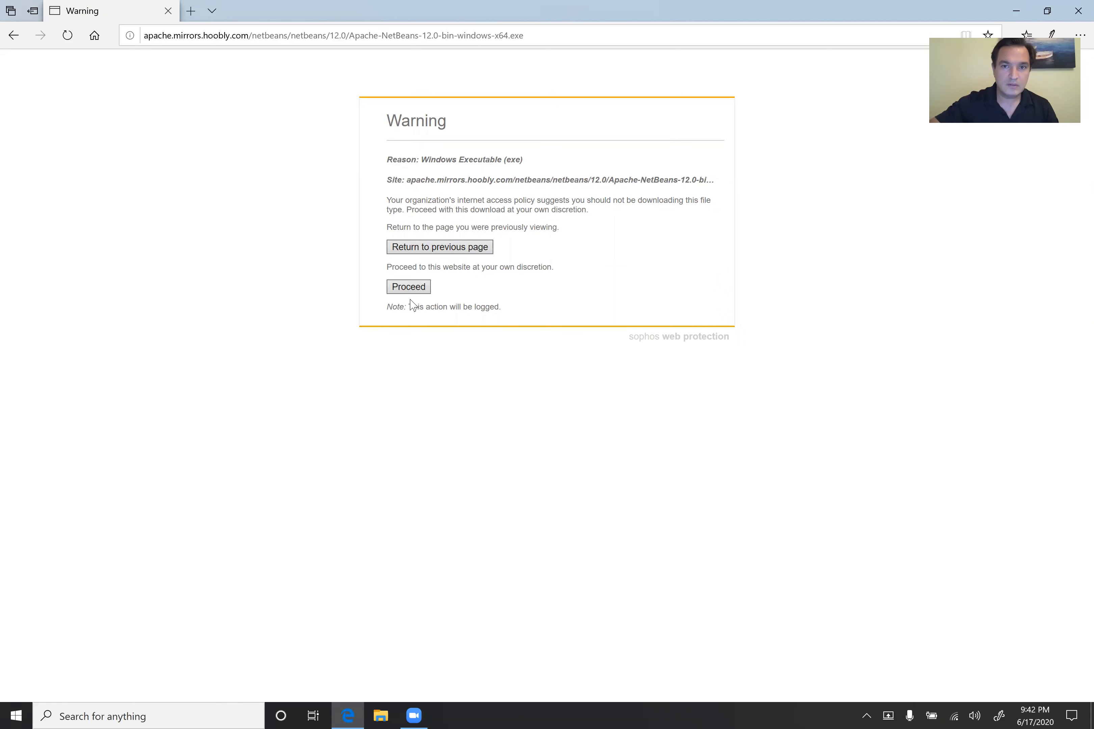
{"action": "left_click", "coordinate": [414, 287]}
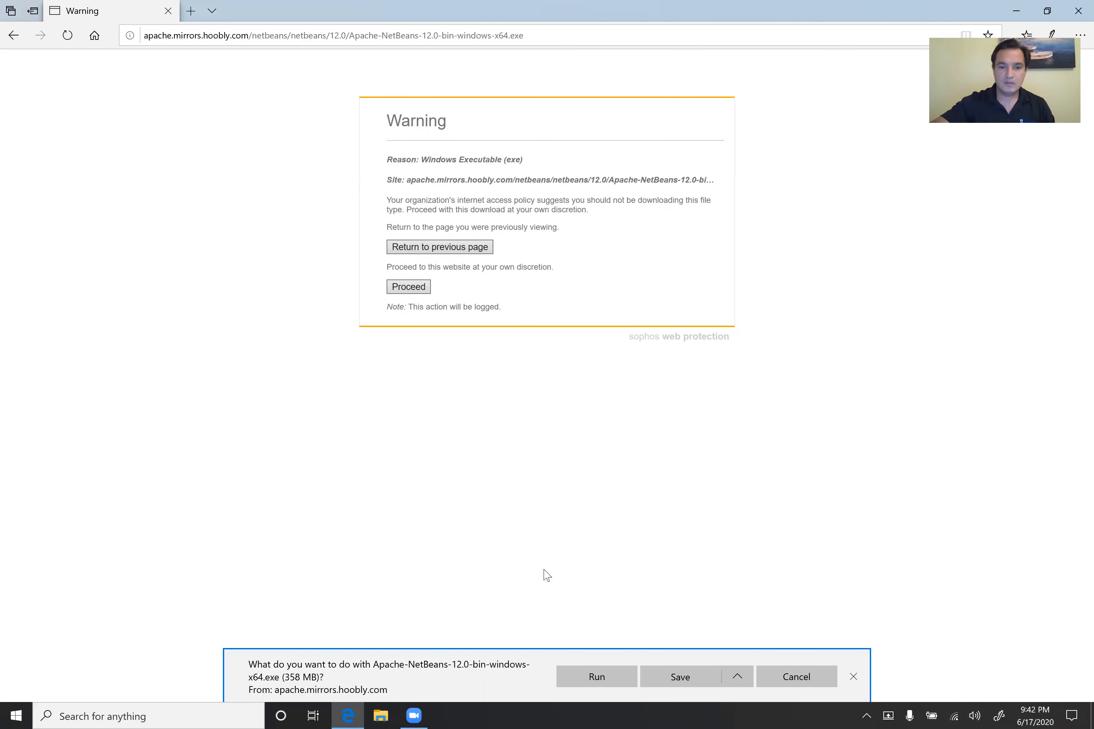
{"action": "left_click", "coordinate": [680, 678]}
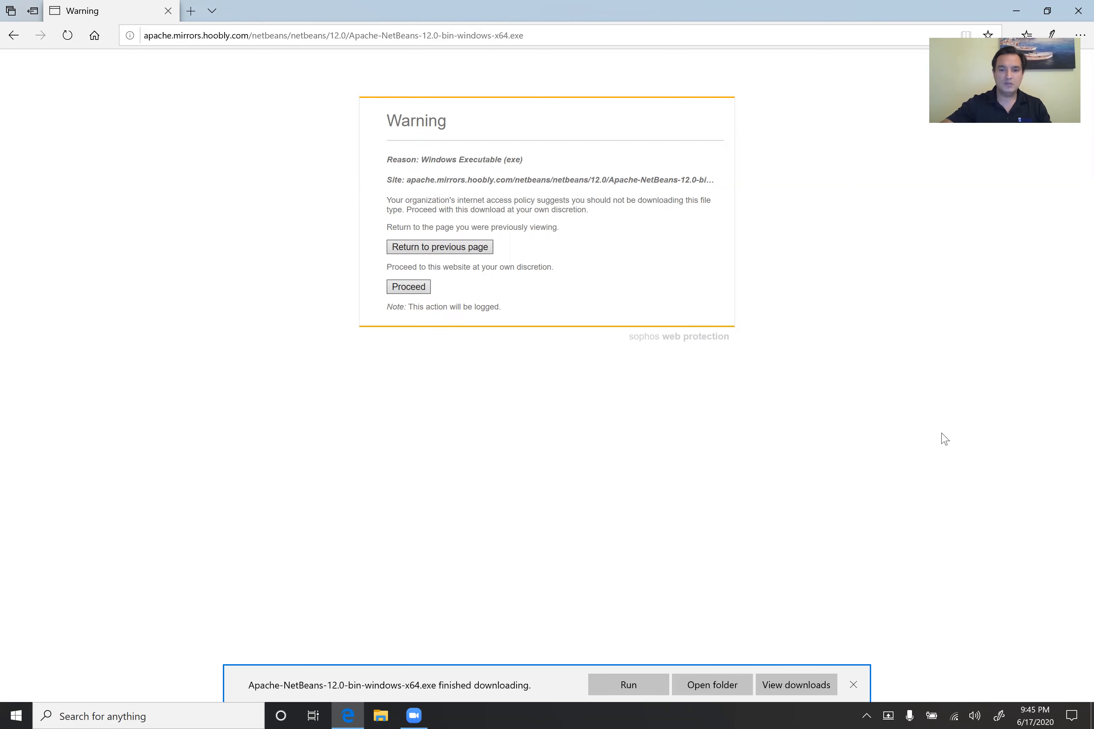
Step: Run the downloaded NetBeans installer with the default packs and accept the license agreement
{"action": "left_click", "coordinate": [630, 687]}
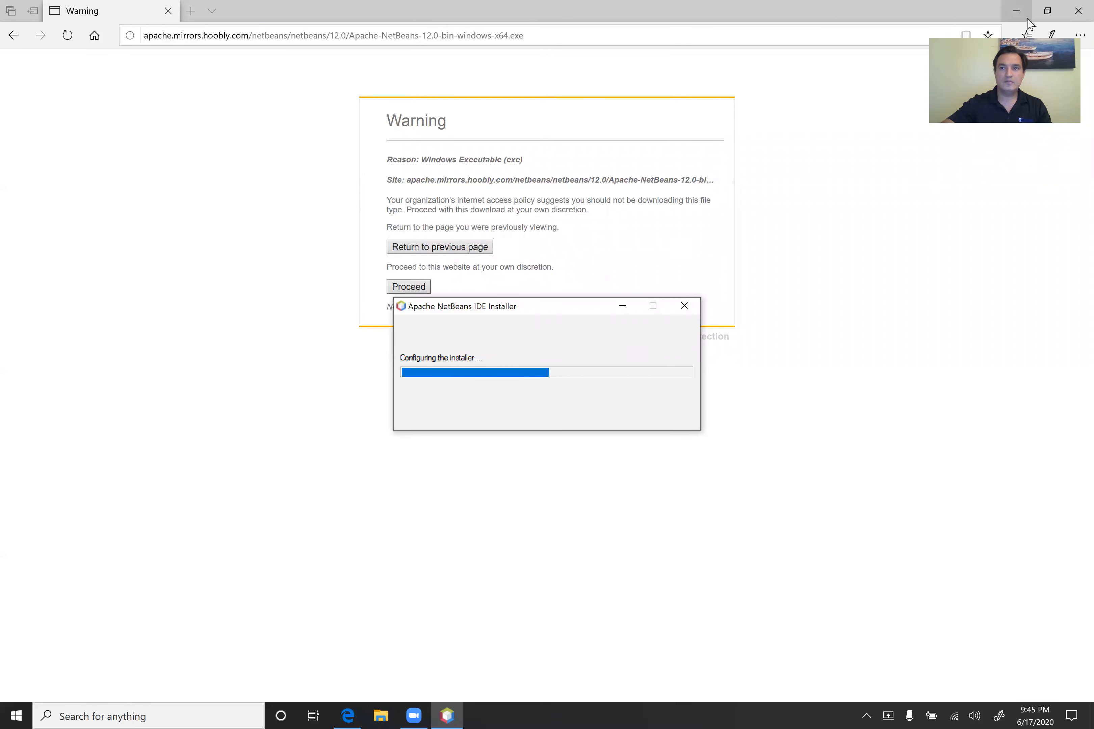
{"action": "left_click", "coordinate": [1016, 10]}
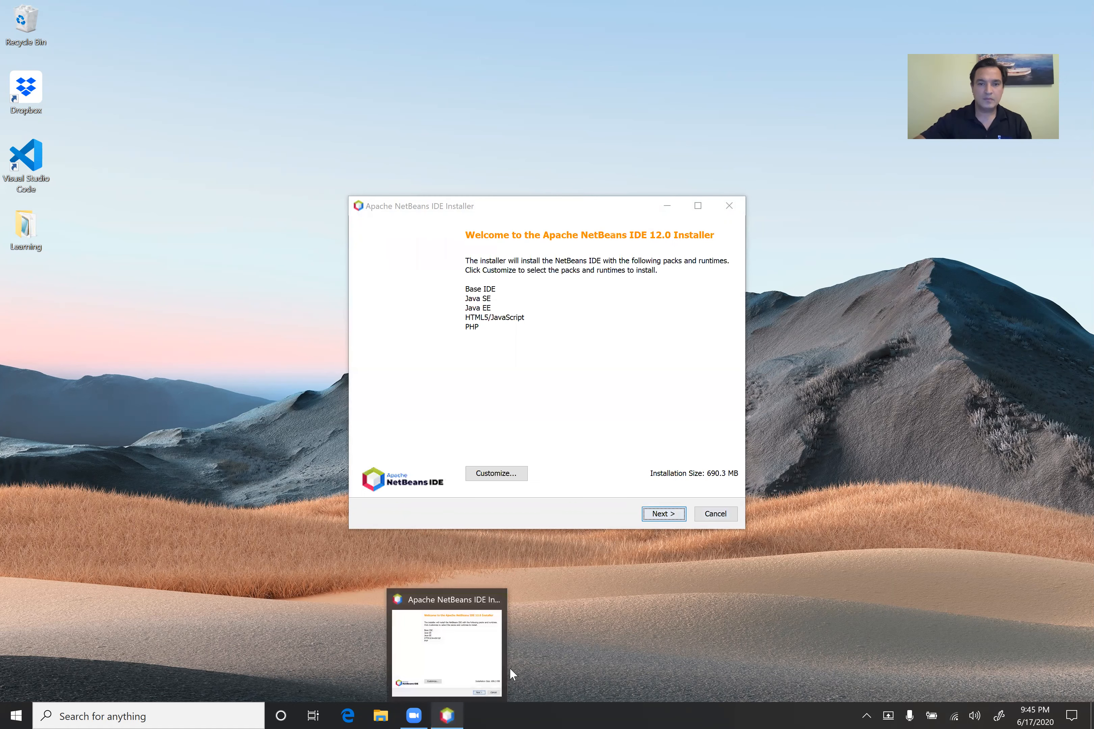
{"action": "left_click", "coordinate": [674, 515]}
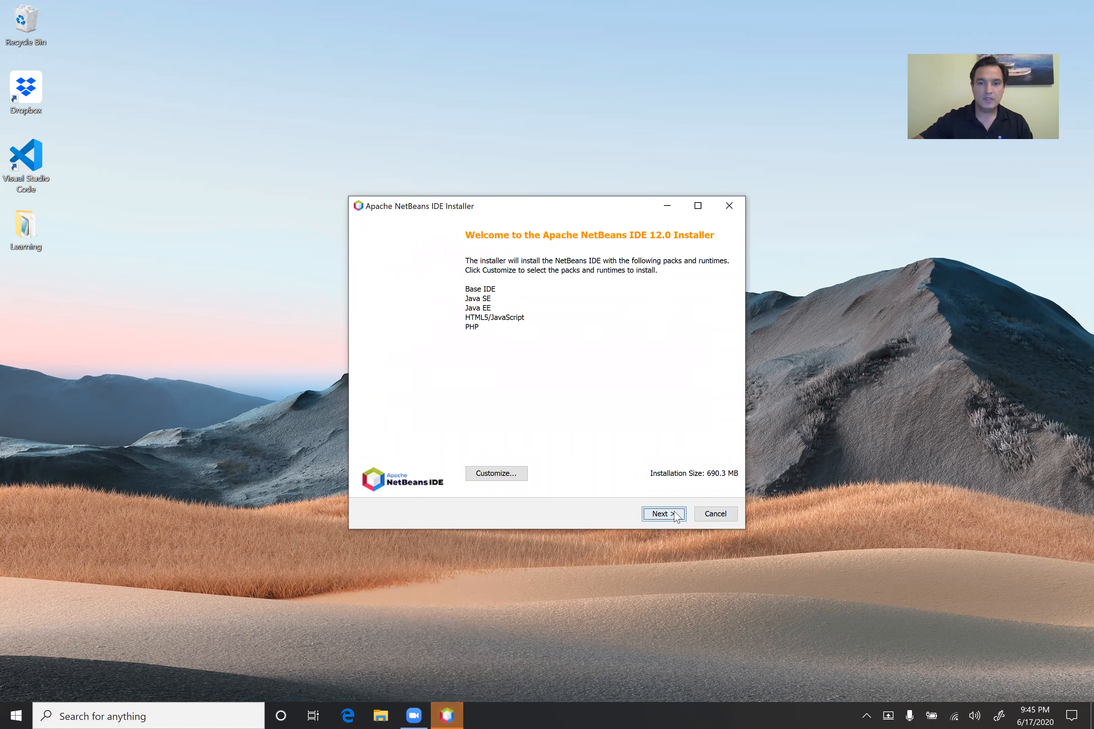
{"action": "left_click", "coordinate": [481, 476]}
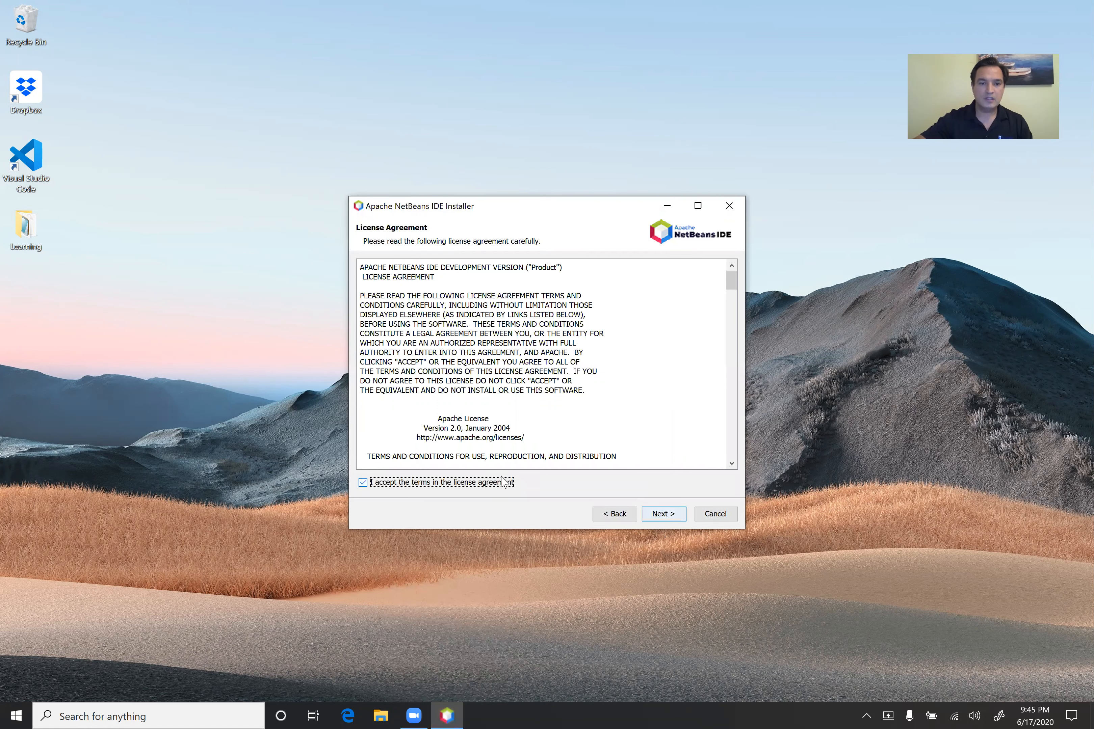
{"action": "left_click", "coordinate": [662, 513]}
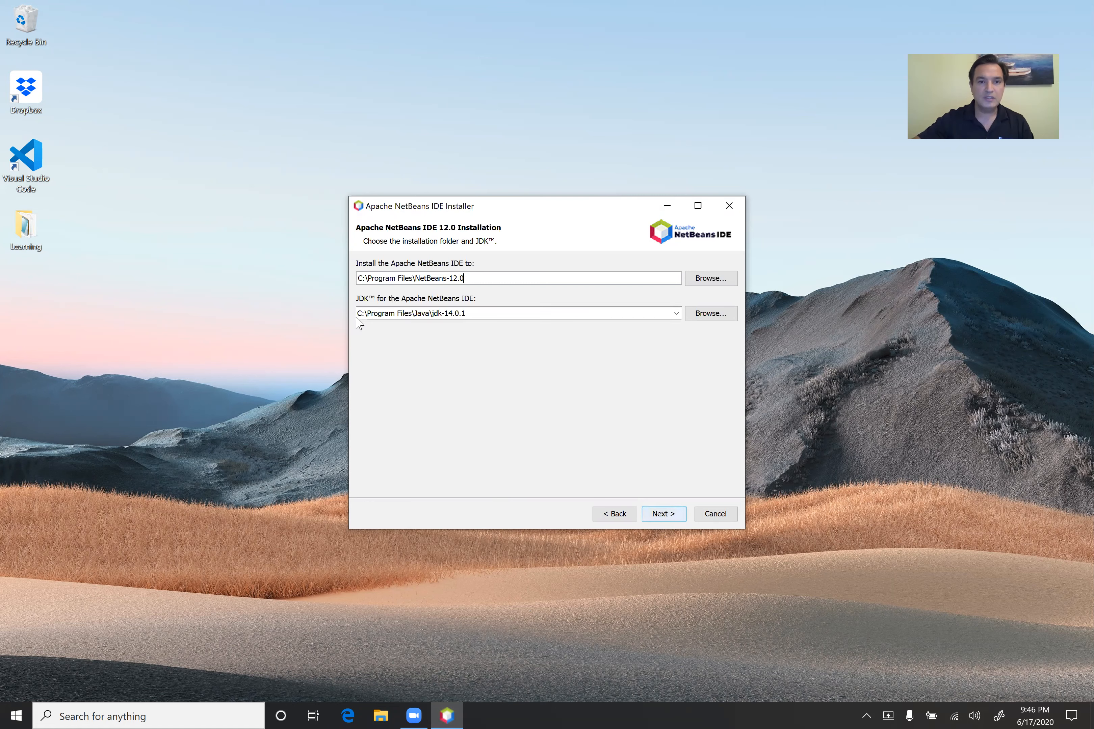
Step: Install NetBeans with the default folder and JDK, turning off Check for Updates, and finish the setup
{"action": "left_click", "coordinate": [472, 313]}
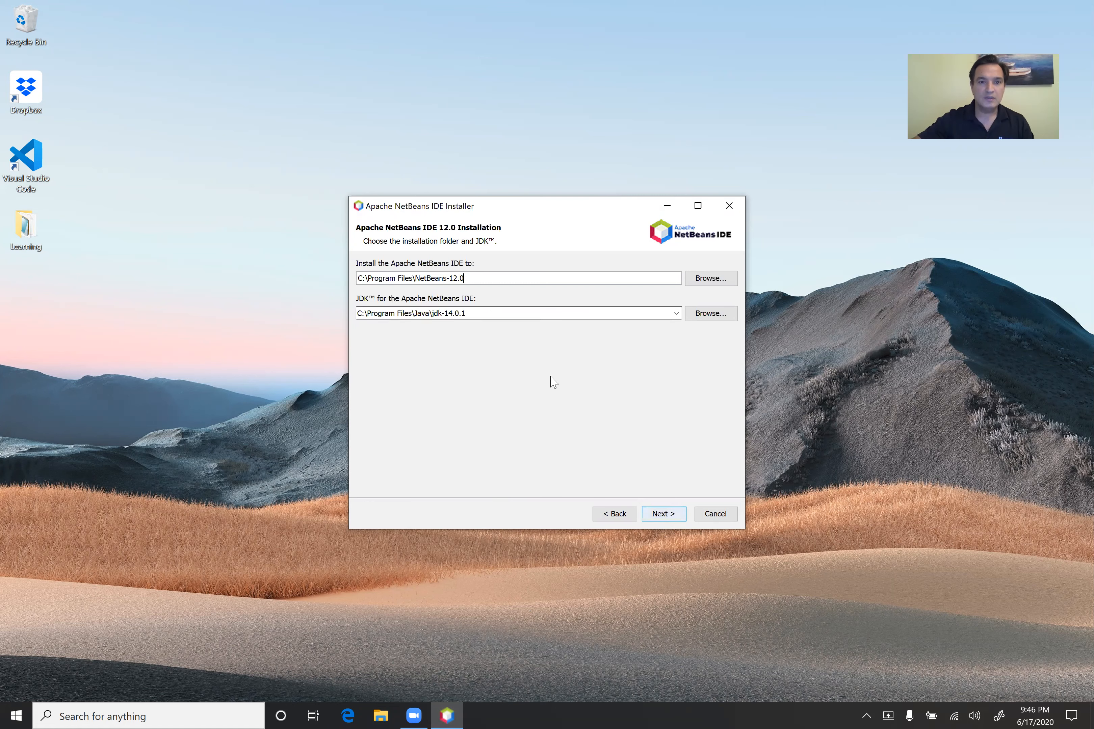
{"action": "left_click", "coordinate": [664, 514]}
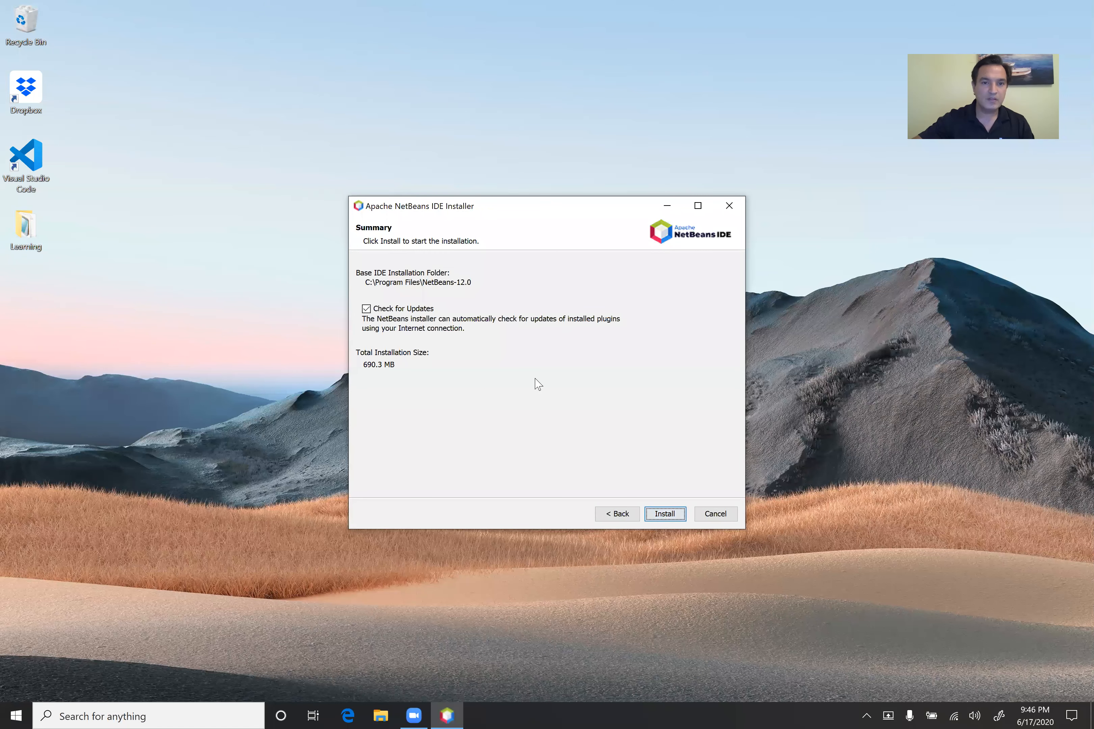
{"action": "left_click", "coordinate": [407, 308]}
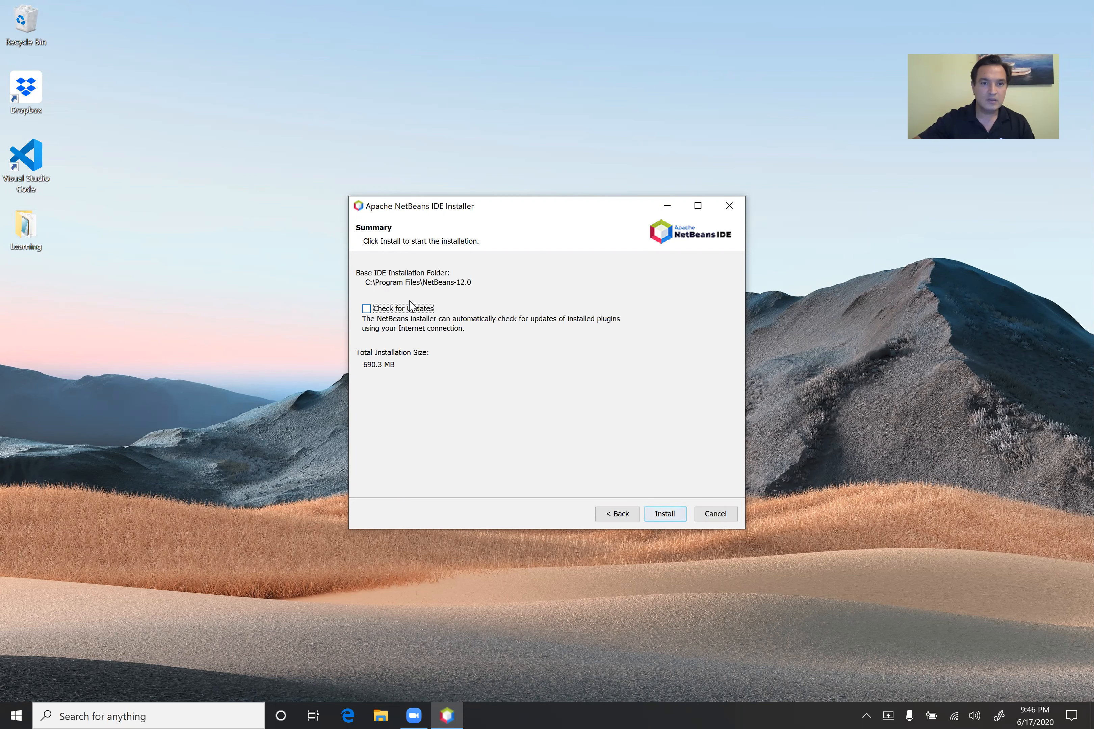
{"action": "left_click", "coordinate": [664, 512]}
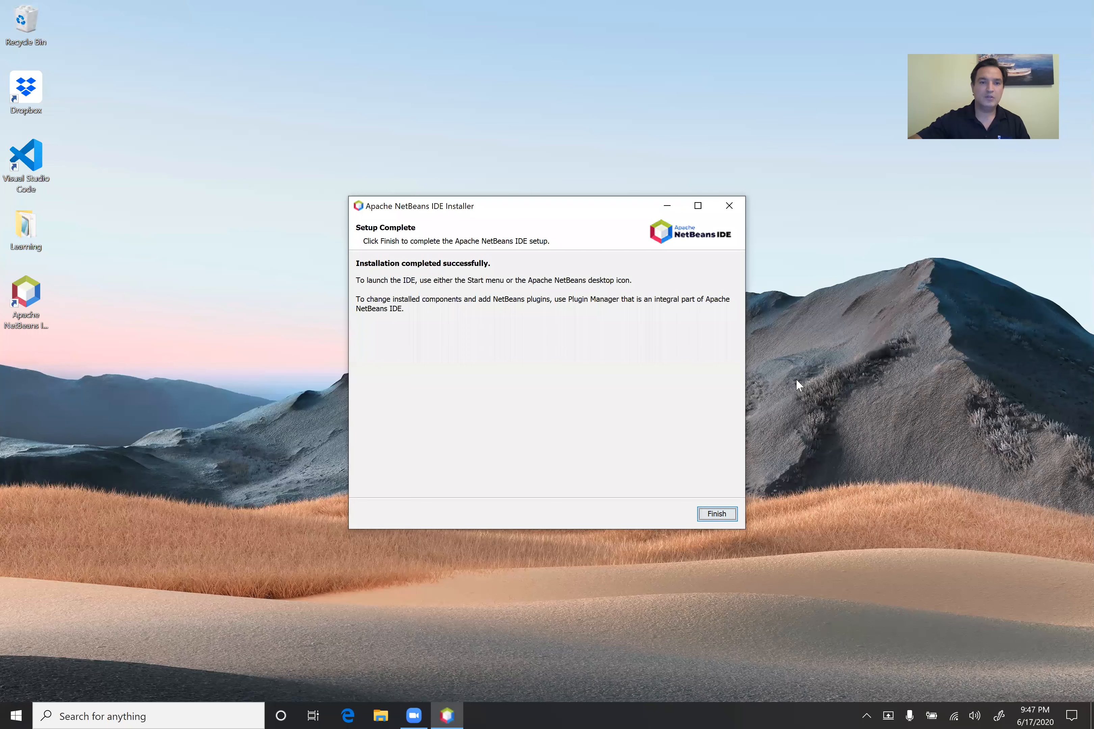
{"action": "left_click", "coordinate": [712, 513]}
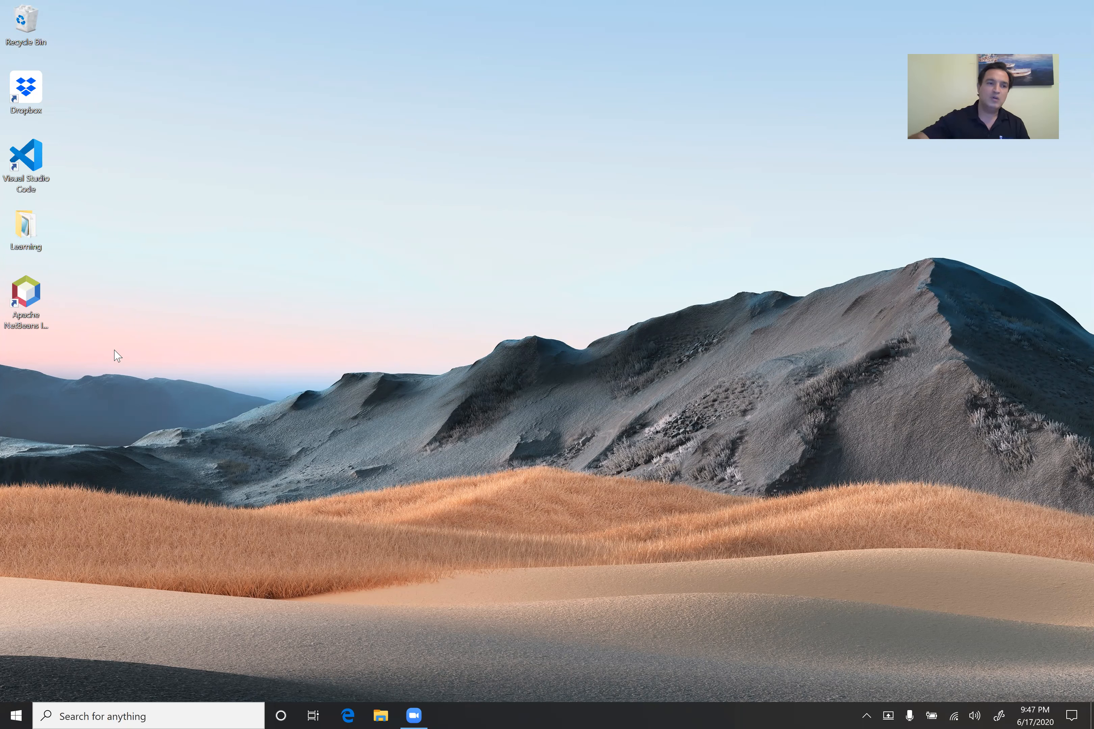
Step: Launch Apache NetBeans from the desktop and start a new Java with Maven project of type Java Application
{"action": "double_click", "coordinate": [29, 298]}
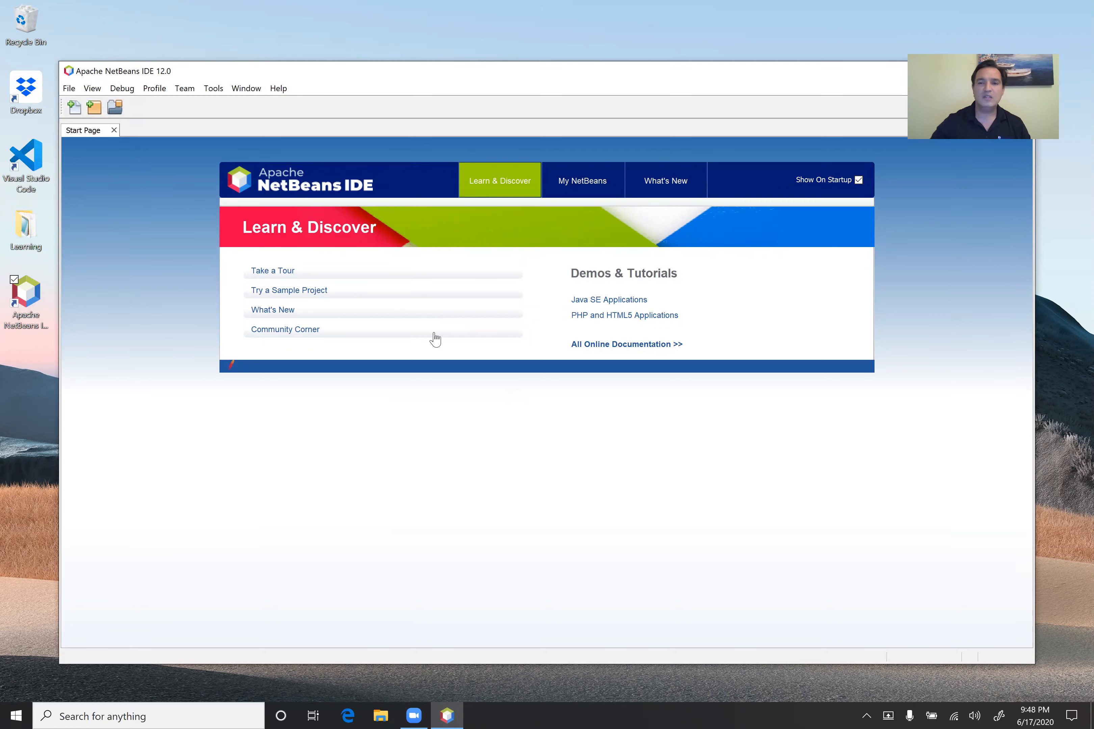
{"action": "left_click_drag", "start_coordinate": [385, 80], "coordinate": [390, 35]}
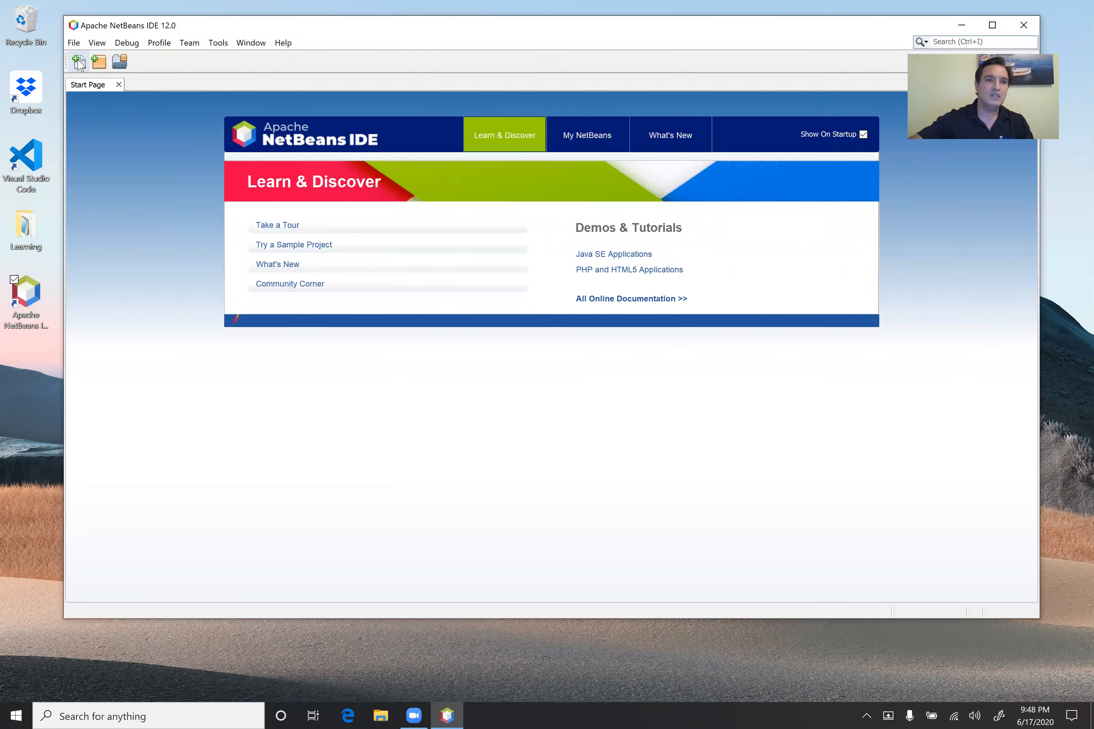
{"action": "left_click", "coordinate": [101, 64]}
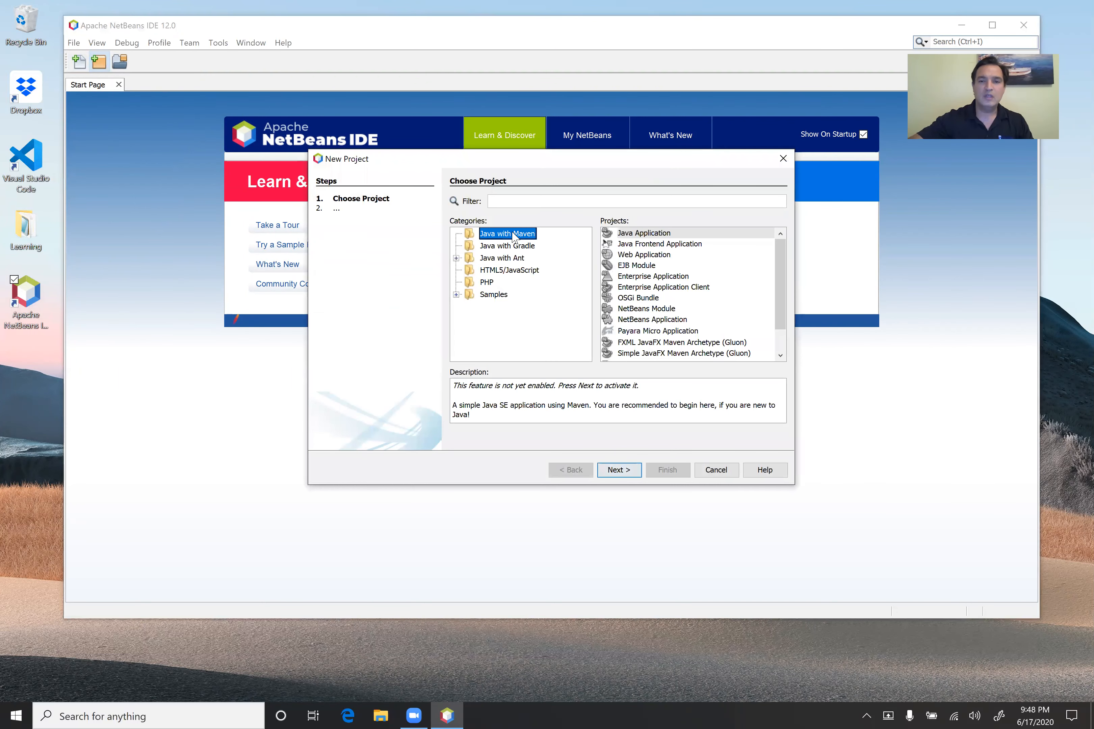
{"action": "left_click", "coordinate": [651, 235]}
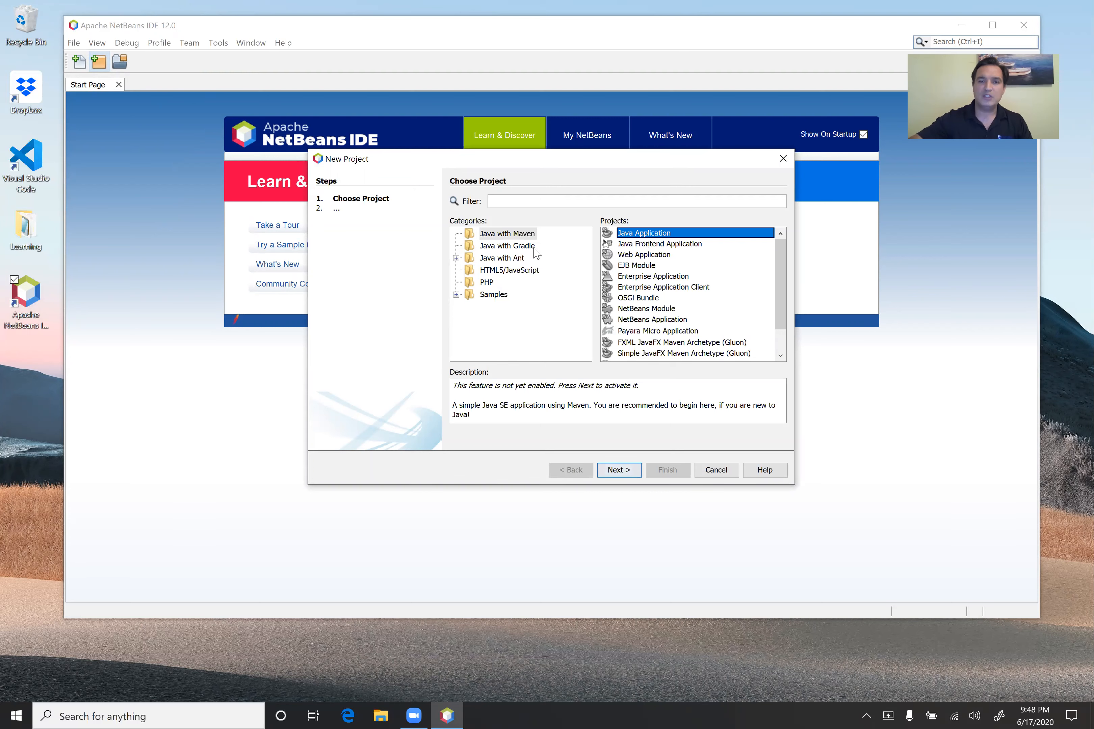
{"action": "left_click", "coordinate": [618, 468]}
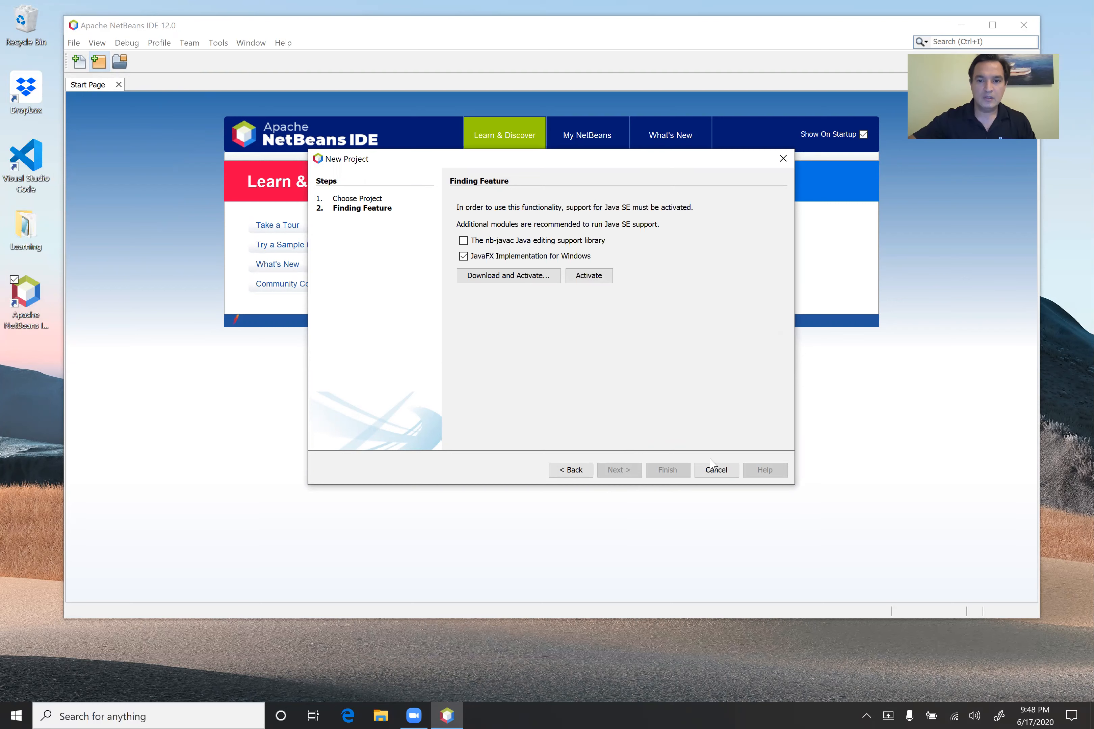
Step: Download and activate Java SE support with the JavaFX Implementation for Windows plugin, accepting its license terms
{"action": "left_click", "coordinate": [464, 256]}
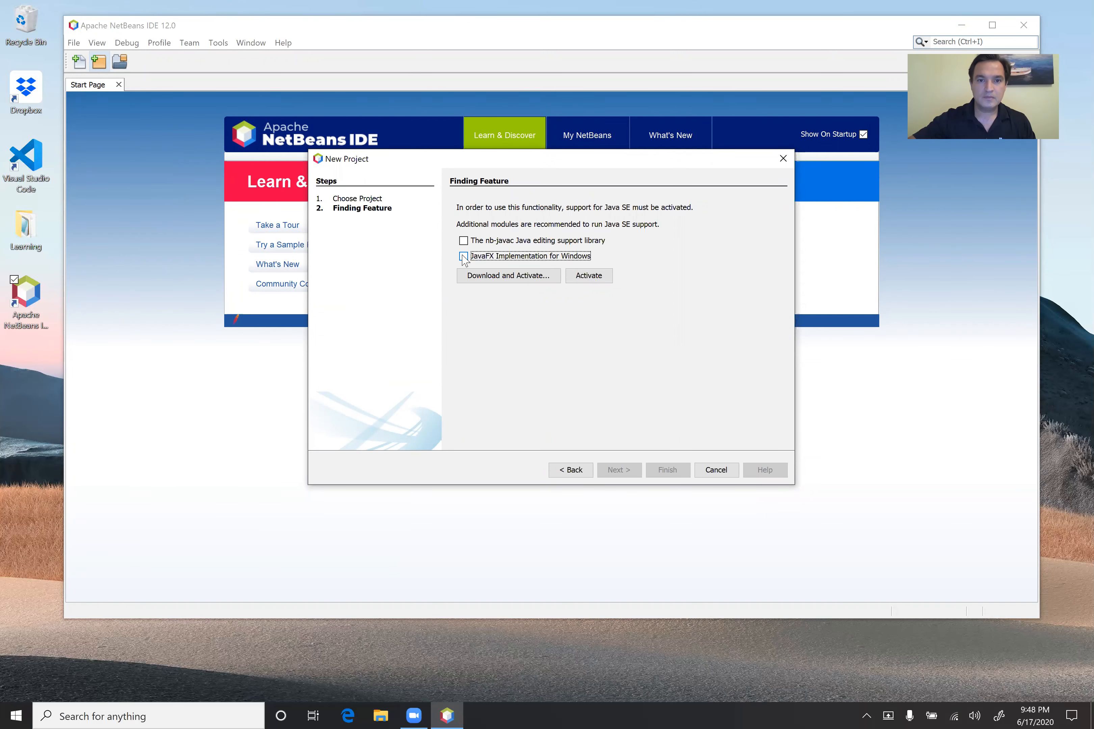
{"action": "left_click", "coordinate": [464, 256]}
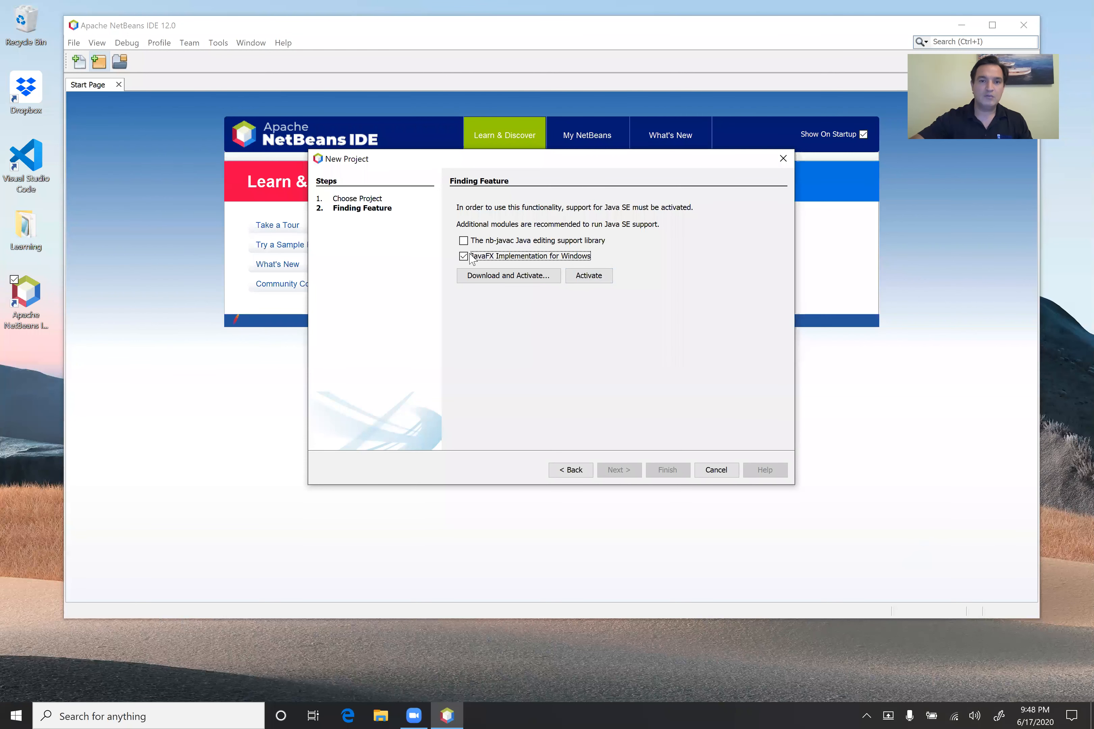
{"action": "left_click", "coordinate": [512, 278]}
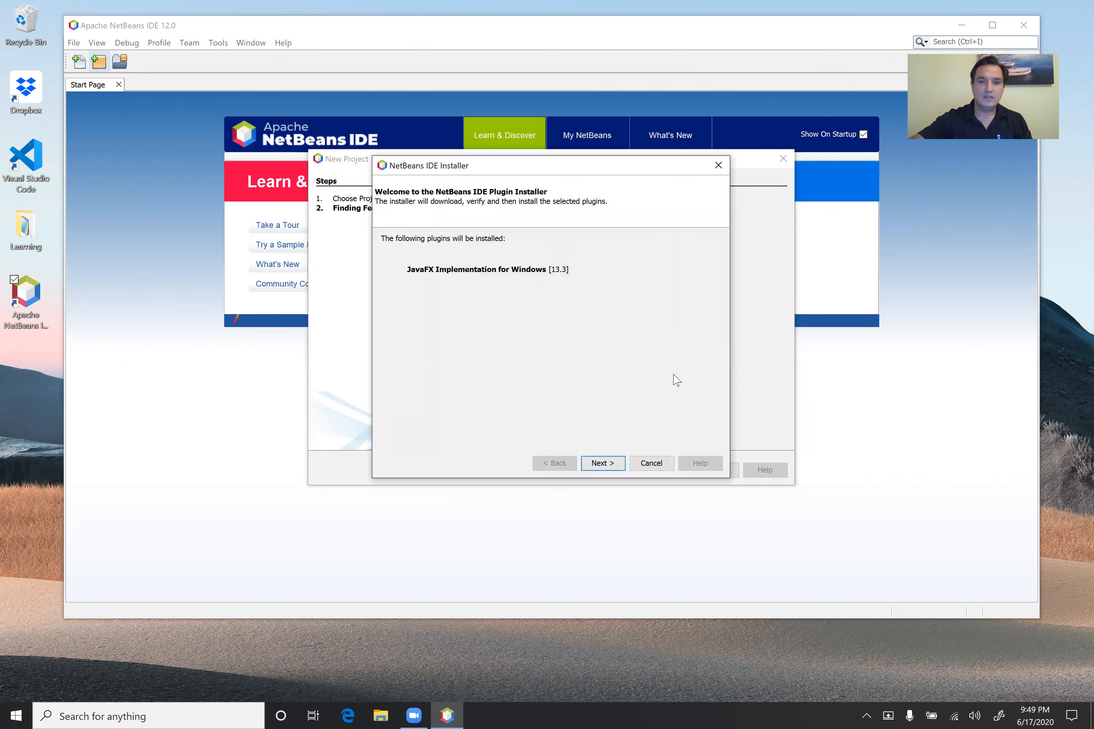
{"action": "left_click", "coordinate": [603, 464]}
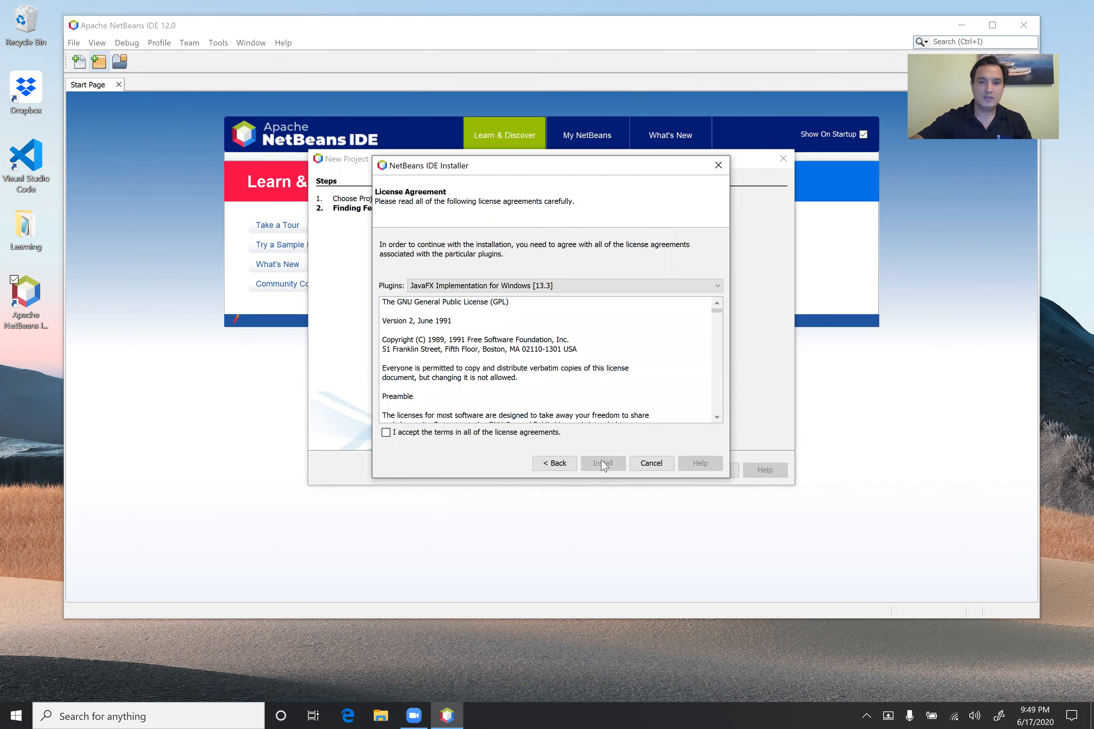
{"action": "left_click", "coordinate": [545, 432]}
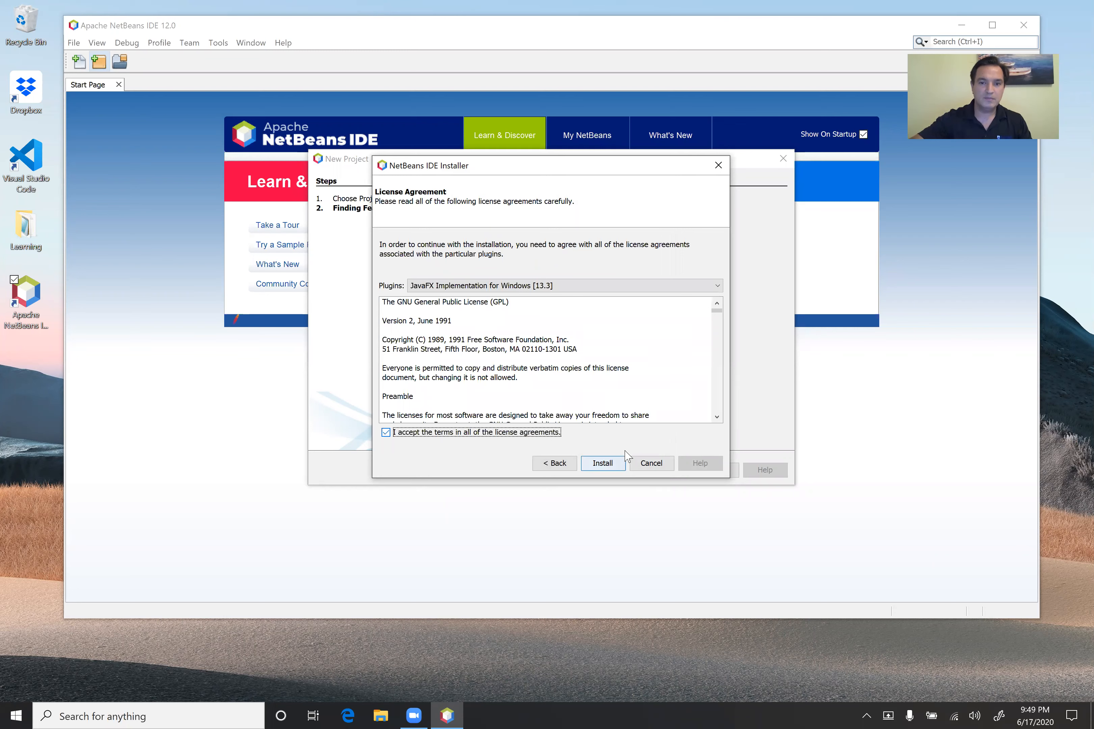
{"action": "left_click", "coordinate": [594, 465]}
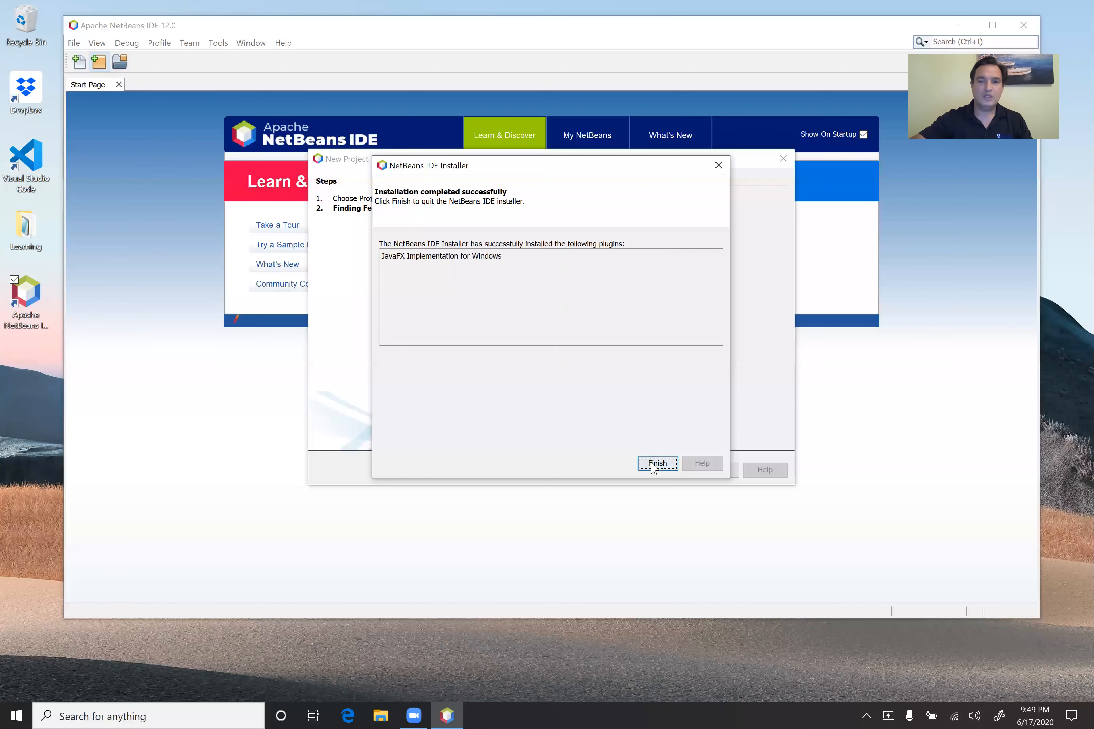
{"action": "left_click", "coordinate": [657, 463]}
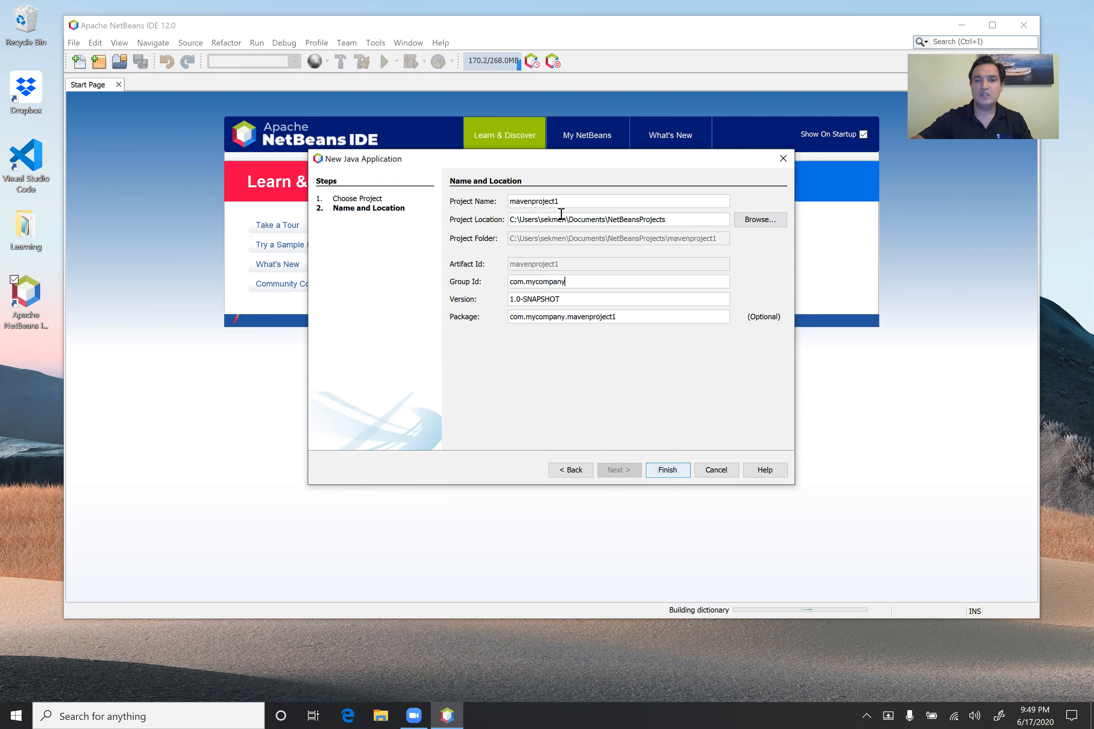
Step: Set the project location to the Learning folder on the Desktop
{"action": "left_click", "coordinate": [770, 221]}
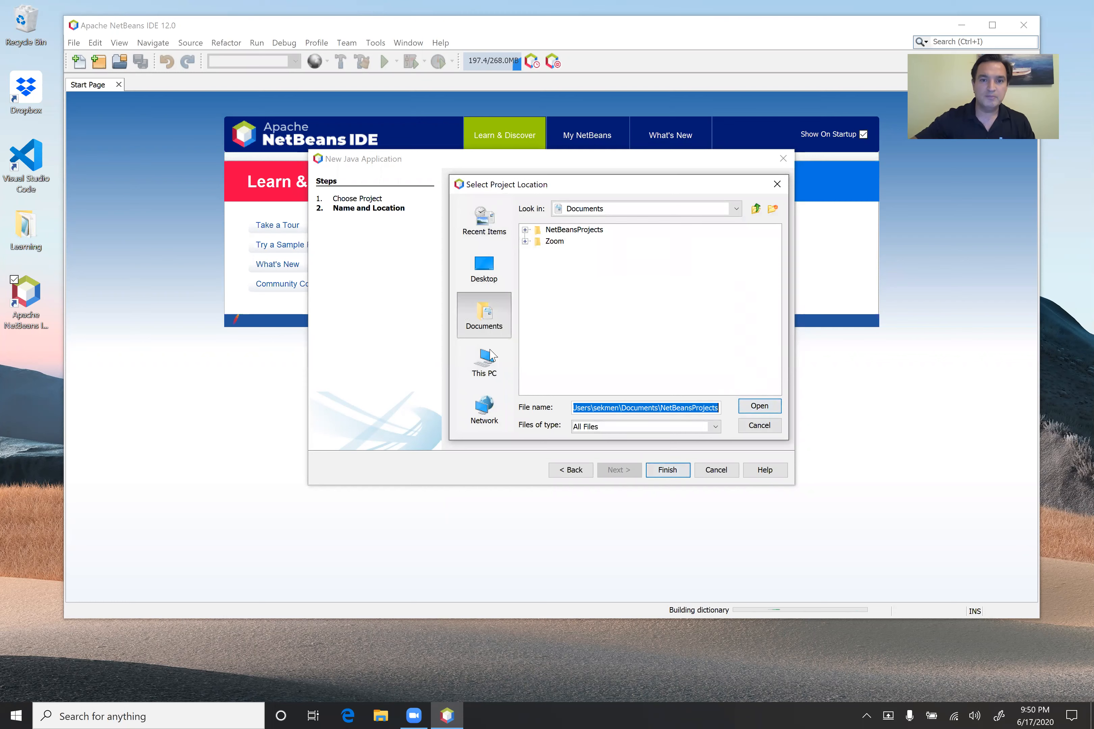
{"action": "left_click", "coordinate": [735, 209]}
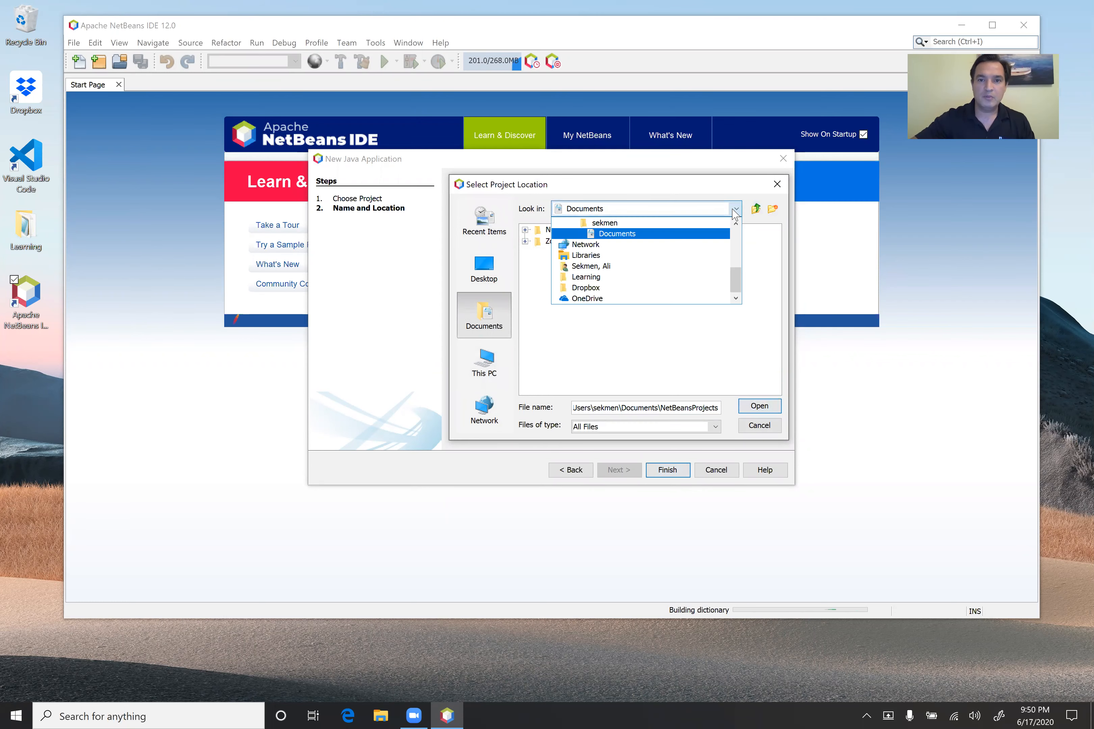
{"action": "scroll", "coordinate": [628, 270], "scroll_direction": "up", "scroll_amount": 4}
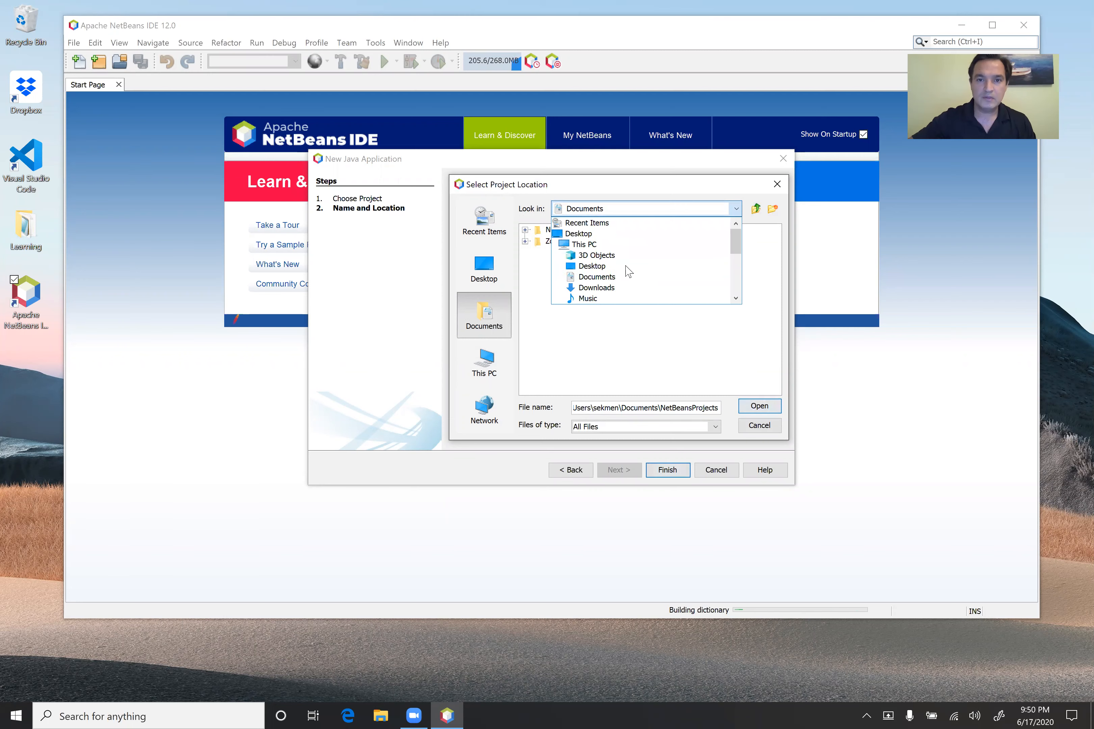
{"action": "left_click", "coordinate": [594, 266]}
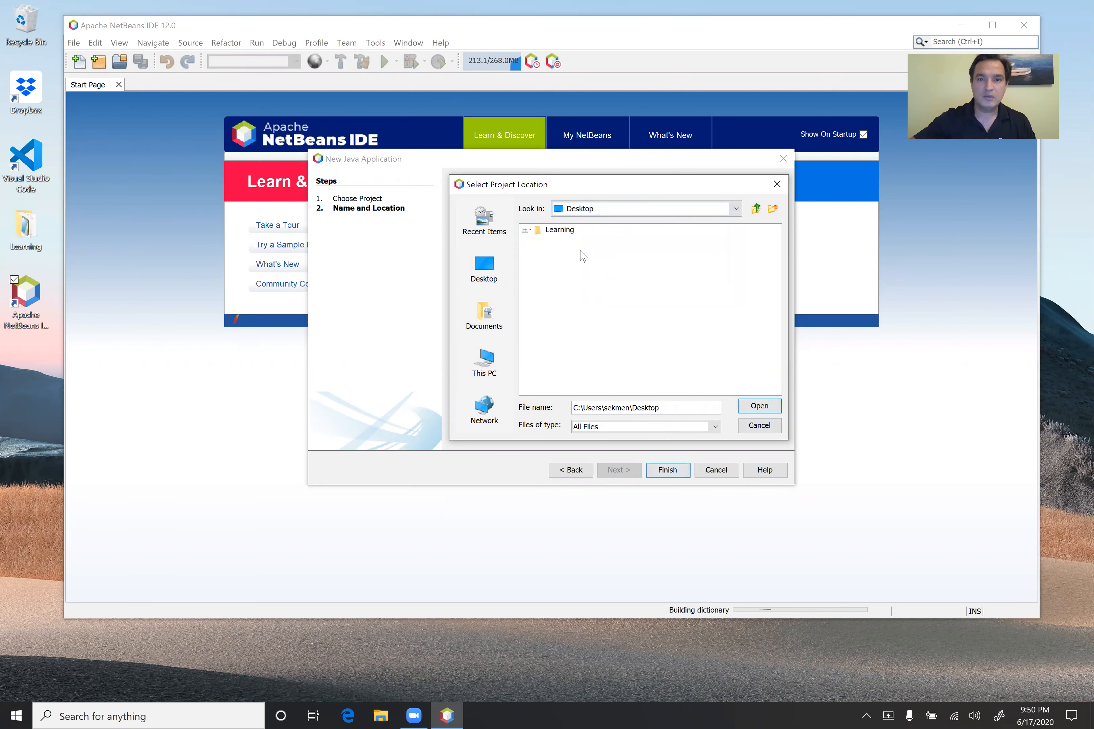
{"action": "left_click", "coordinate": [559, 231]}
{"action": "left_click", "coordinate": [759, 407]}
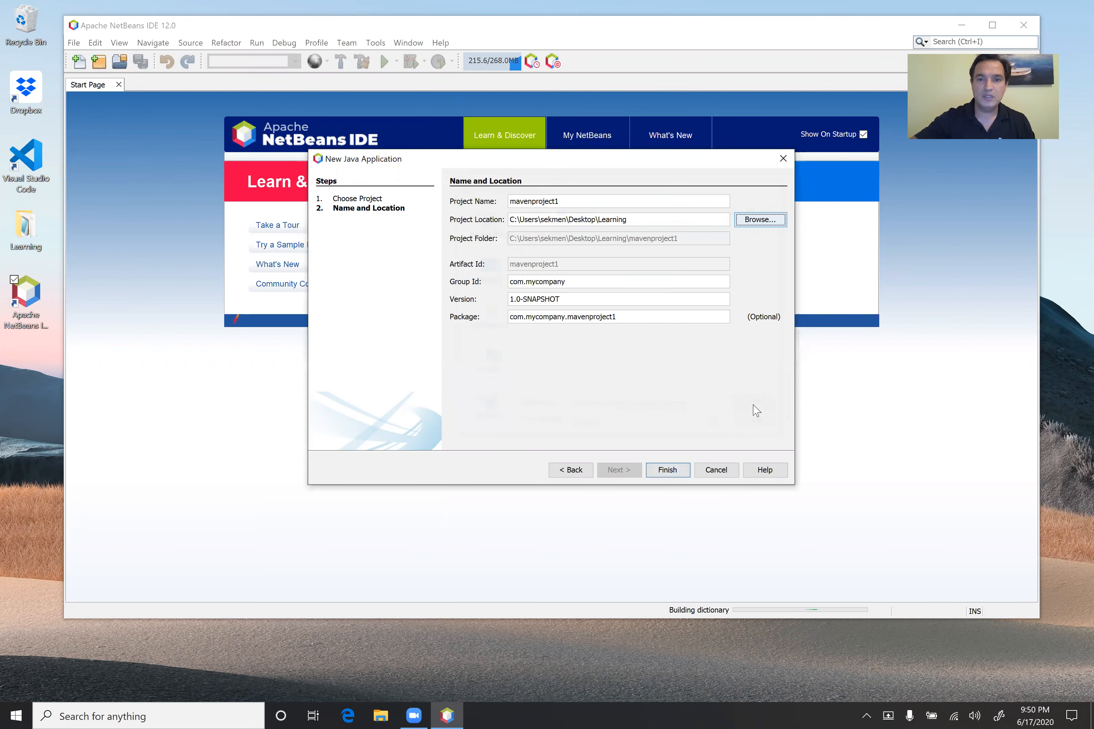
Step: Name the project FirstProject, create it, and expand its node in the project tree
{"action": "left_click_drag", "start_coordinate": [576, 201], "coordinate": [451, 198]}
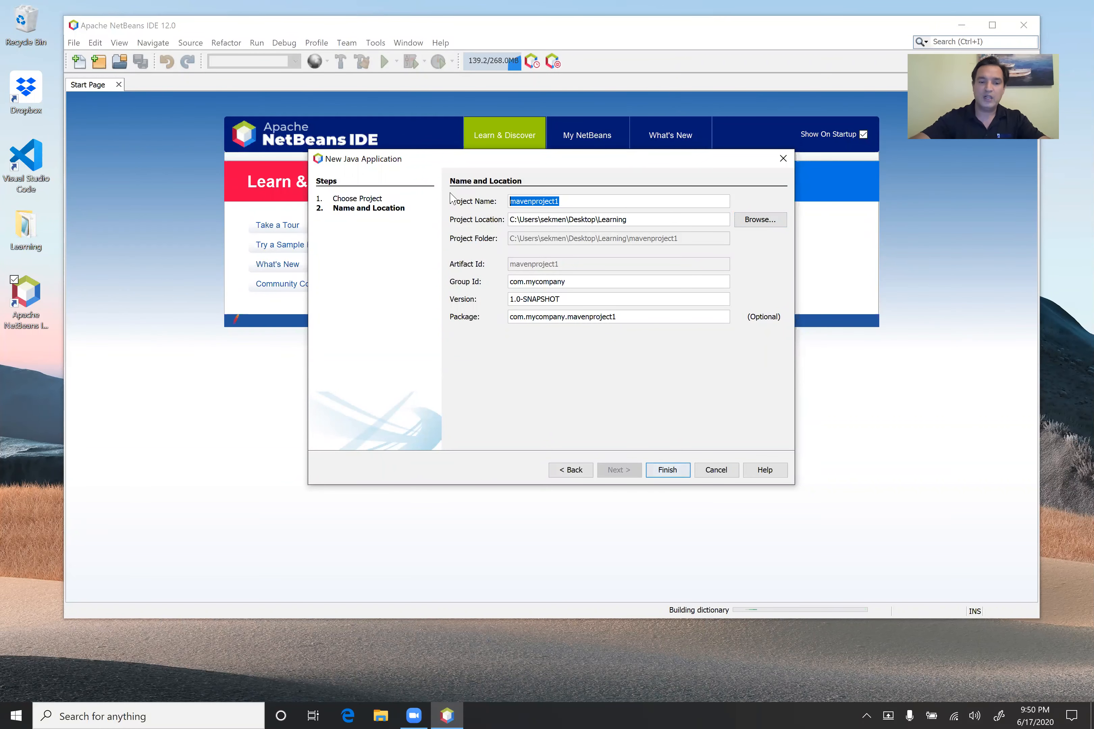
{"action": "type", "text": "FirstProject"}
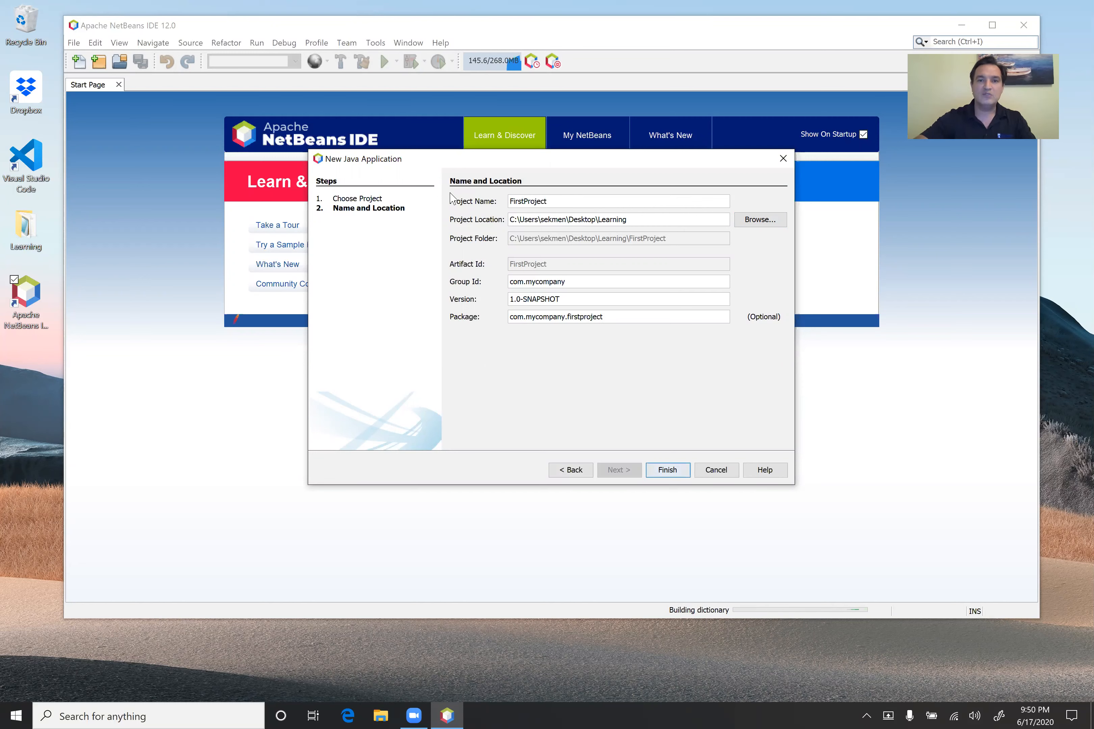
{"action": "left_click", "coordinate": [666, 470]}
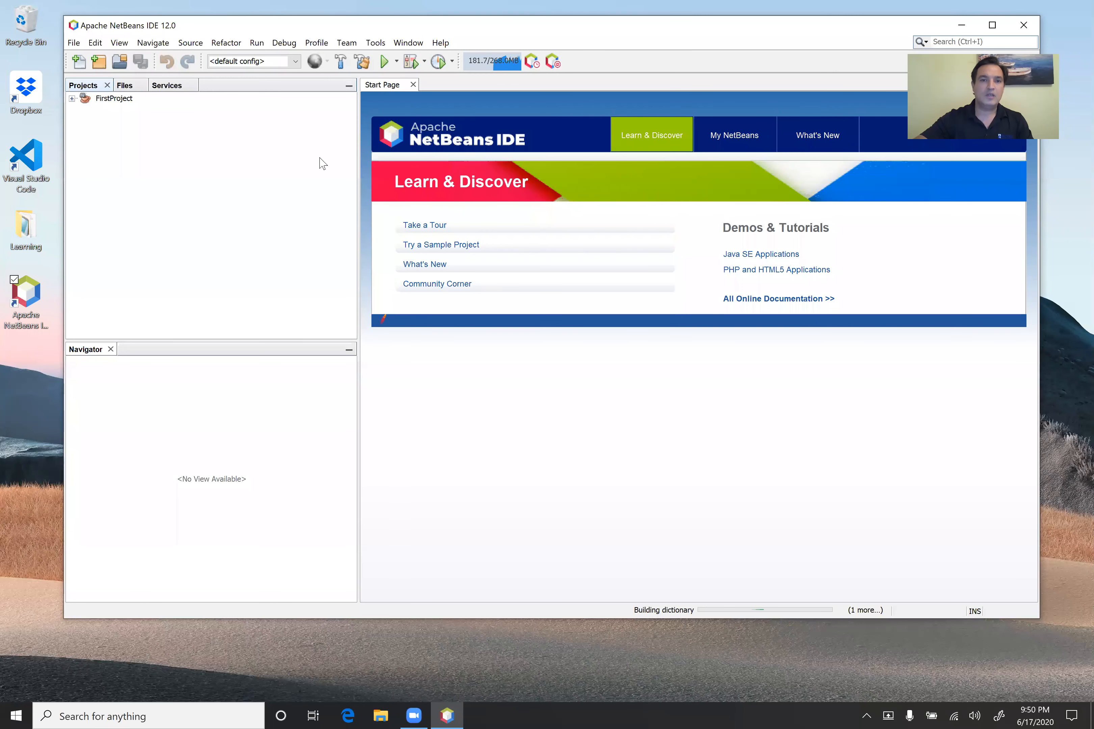
{"action": "left_click", "coordinate": [72, 99]}
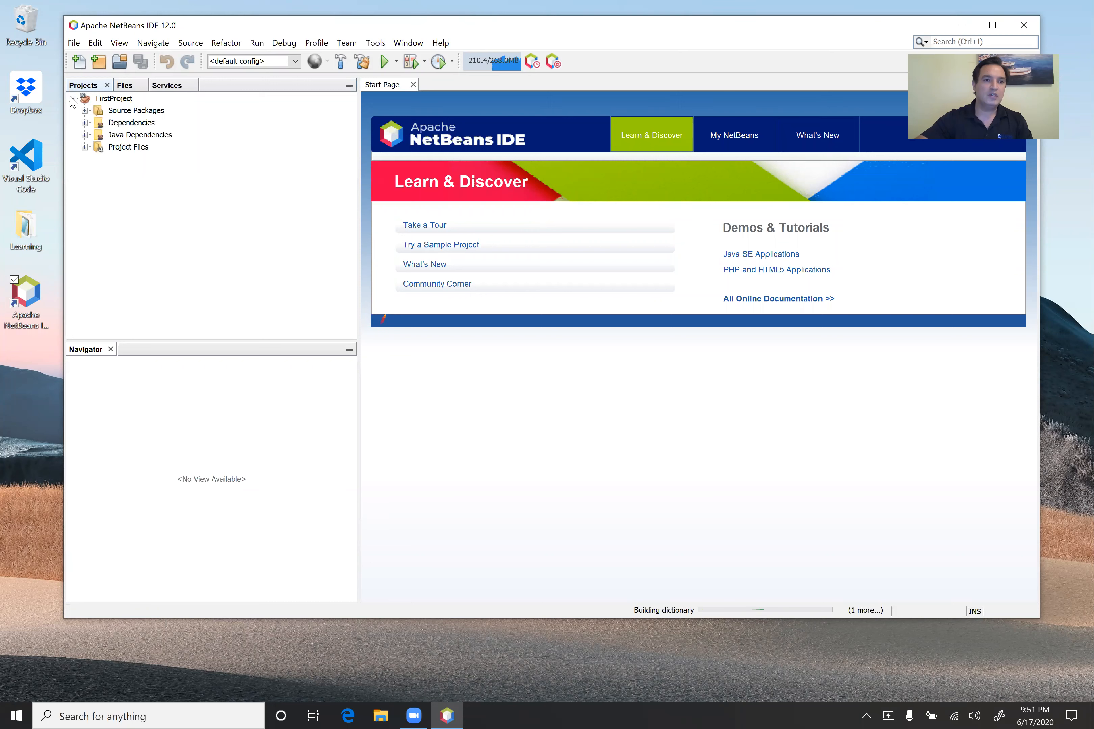
{"action": "left_click", "coordinate": [118, 100]}
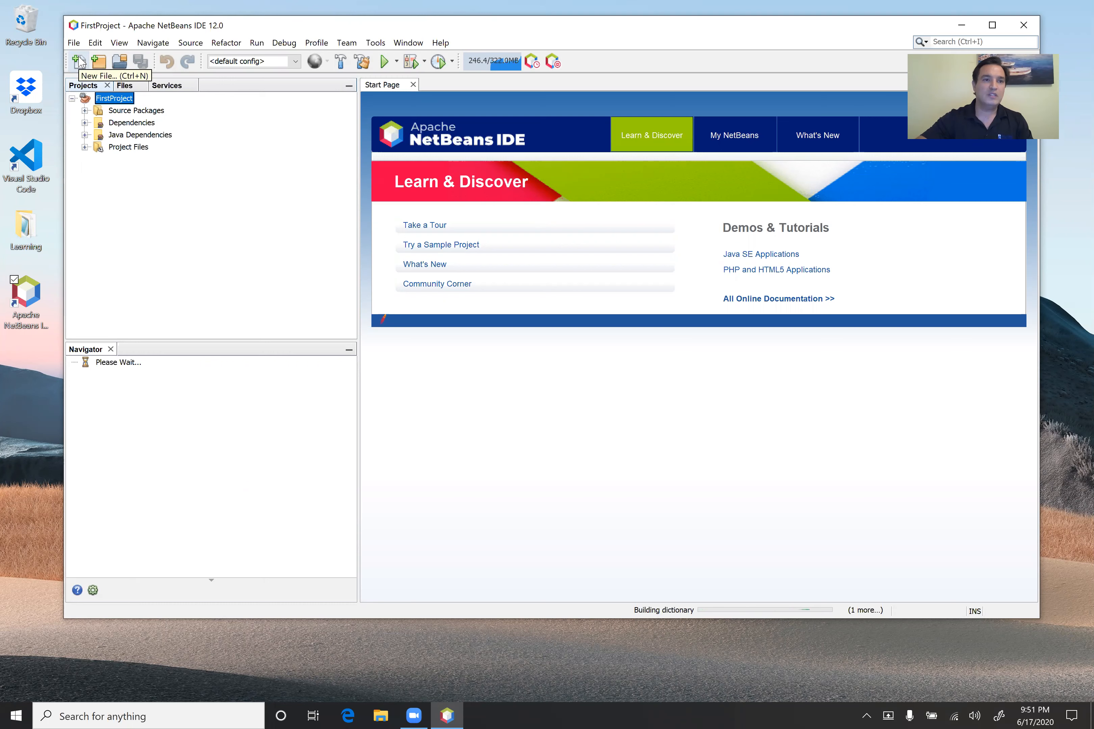
{"action": "right_click", "coordinate": [130, 100]}
{"action": "mouse_move", "coordinate": [165, 107]}
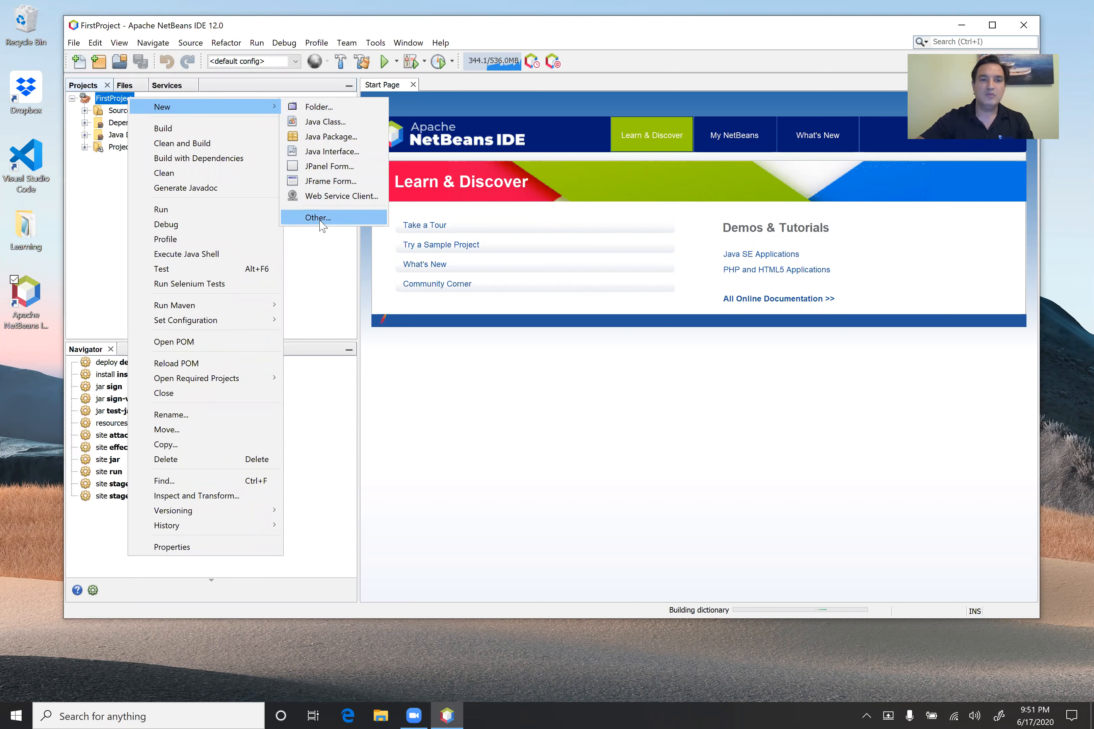
{"action": "left_click", "coordinate": [318, 268]}
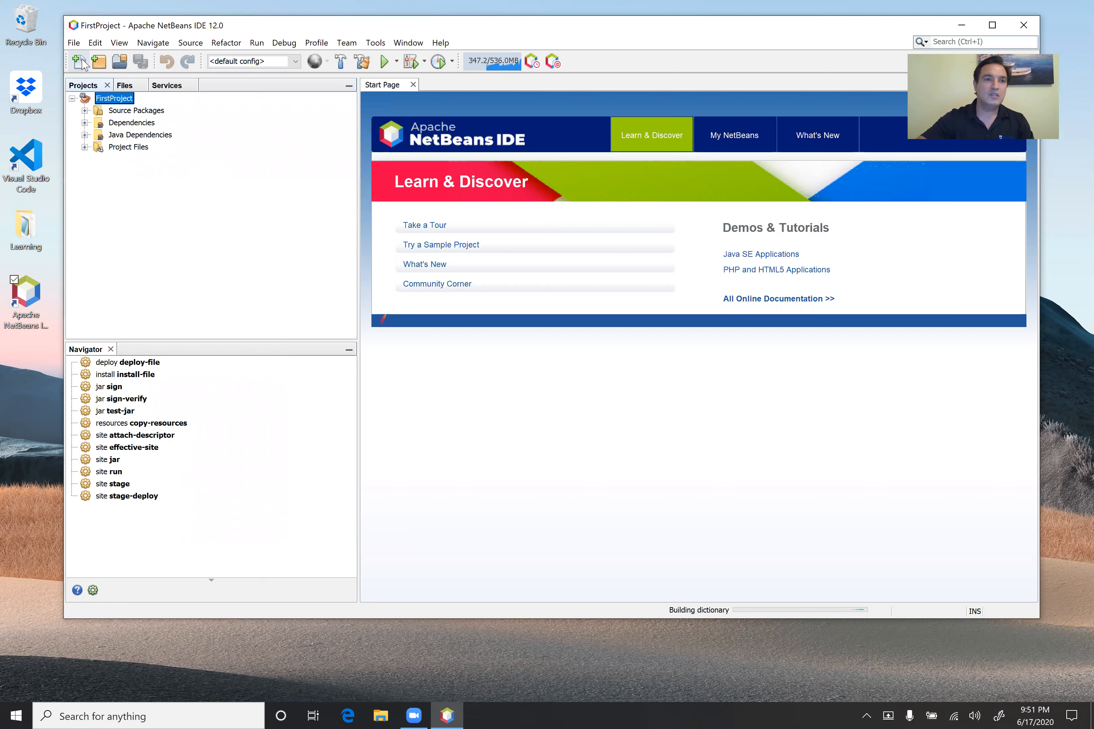
Step: Add a new Java Main Class named Test to the Source Packages of FirstProject, leaving the package empty
{"action": "right_click", "coordinate": [122, 101]}
{"action": "mouse_move", "coordinate": [156, 106]}
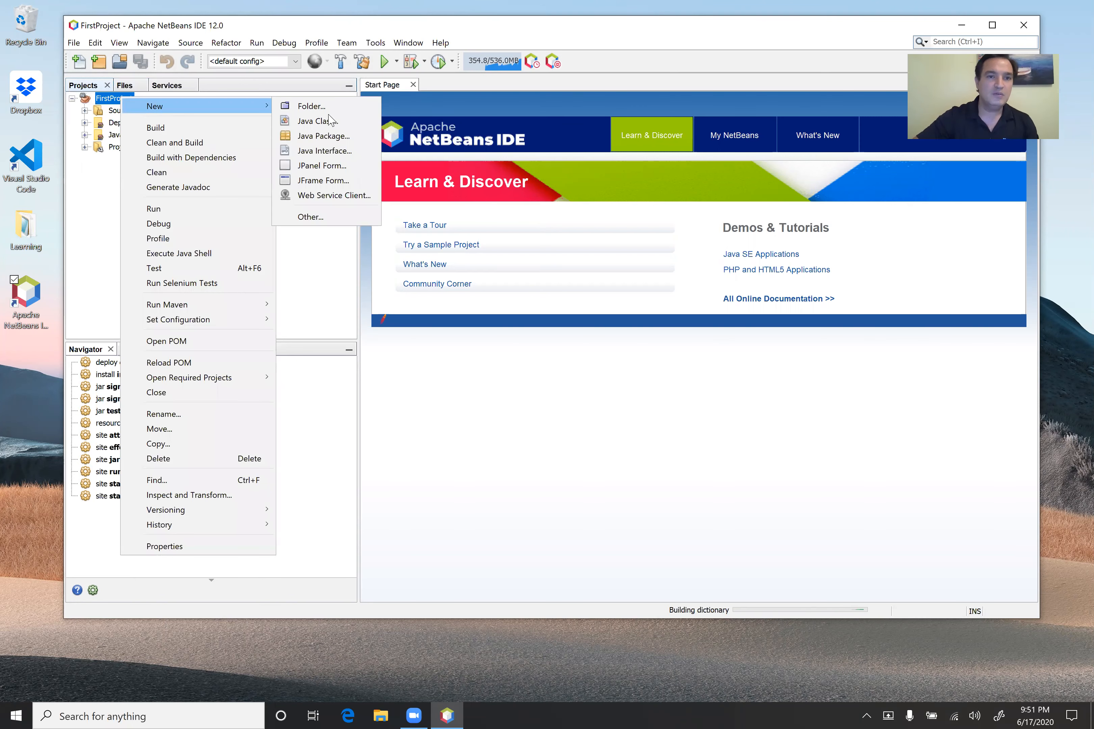
{"action": "left_click", "coordinate": [324, 217]}
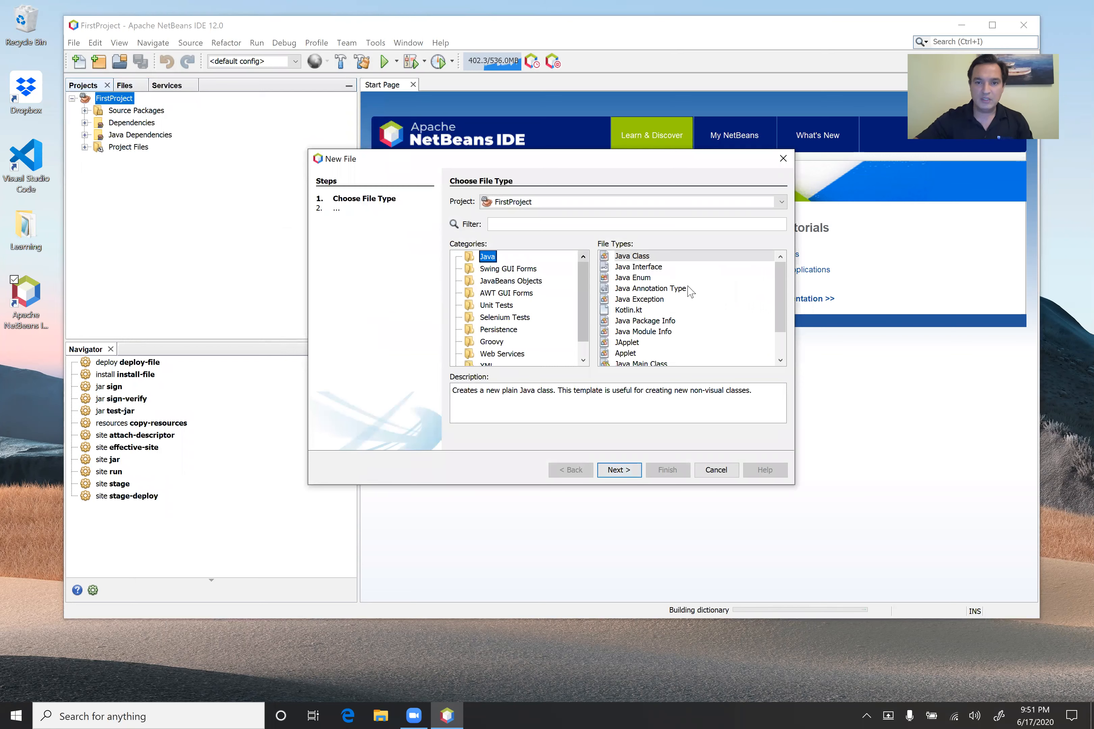
{"action": "scroll", "coordinate": [637, 321], "scroll_direction": "down", "scroll_amount": 2}
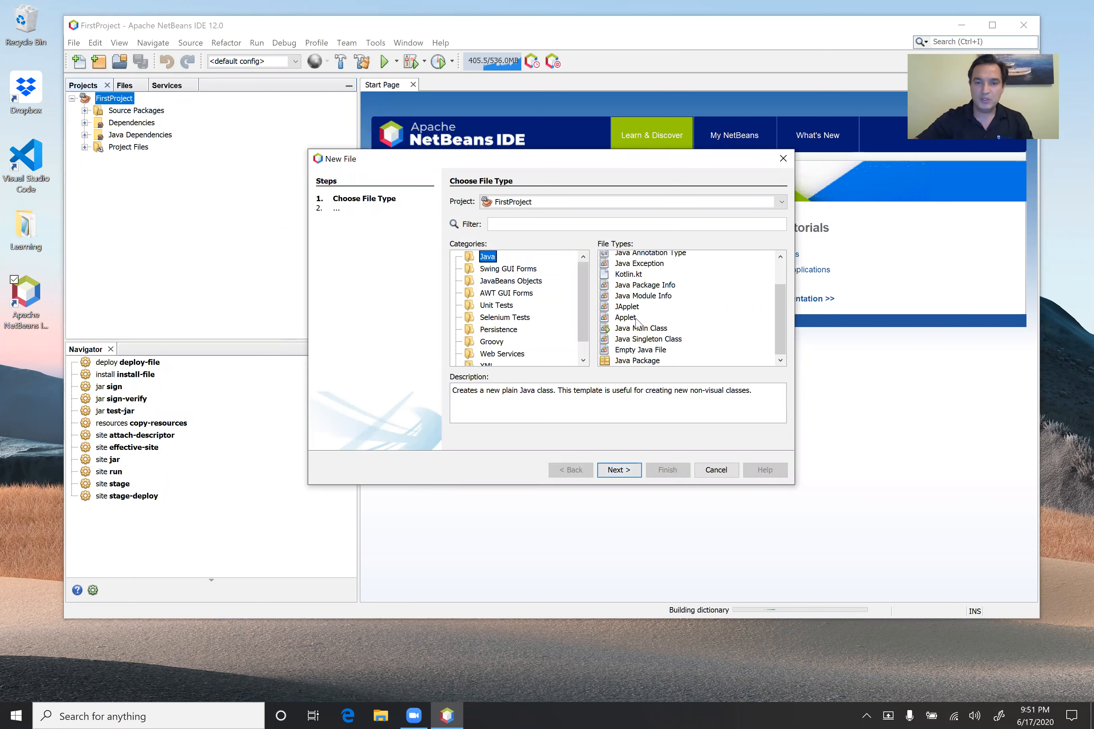
{"action": "scroll", "coordinate": [637, 321], "scroll_direction": "up", "scroll_amount": 3}
{"action": "scroll", "coordinate": [637, 321], "scroll_direction": "down", "scroll_amount": 3}
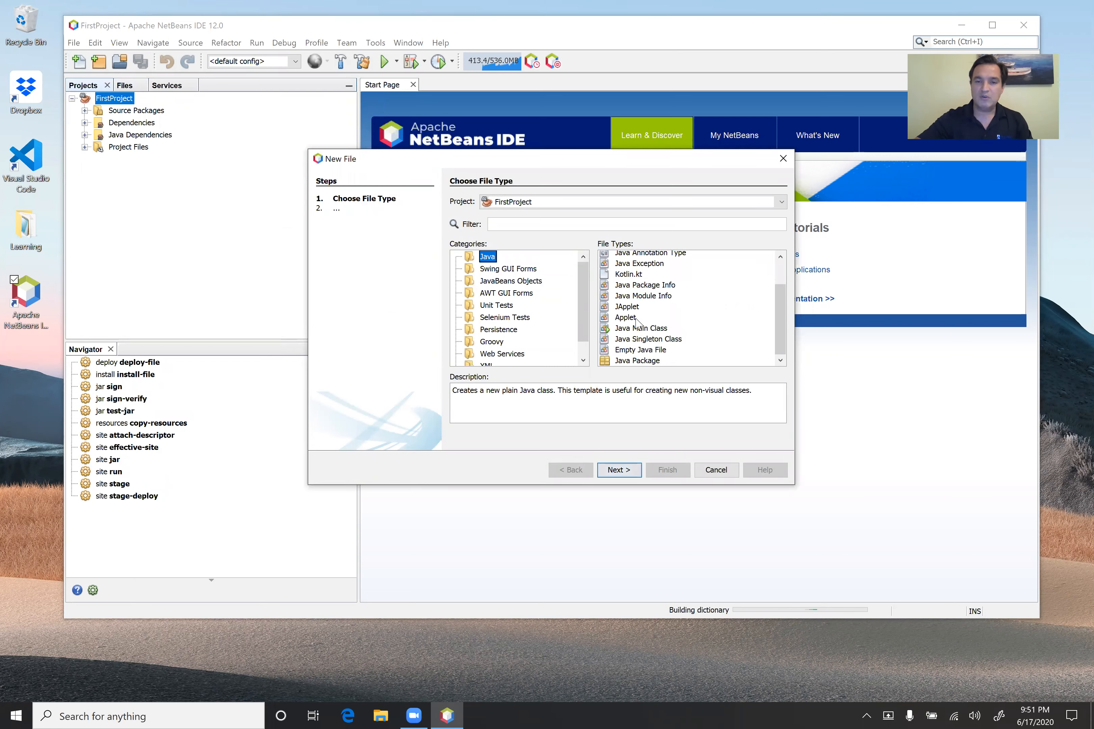
{"action": "scroll", "coordinate": [637, 322], "scroll_direction": "up", "scroll_amount": 1}
{"action": "scroll", "coordinate": [636, 321], "scroll_direction": "down", "scroll_amount": 1}
{"action": "scroll", "coordinate": [637, 321], "scroll_direction": "up", "scroll_amount": 1}
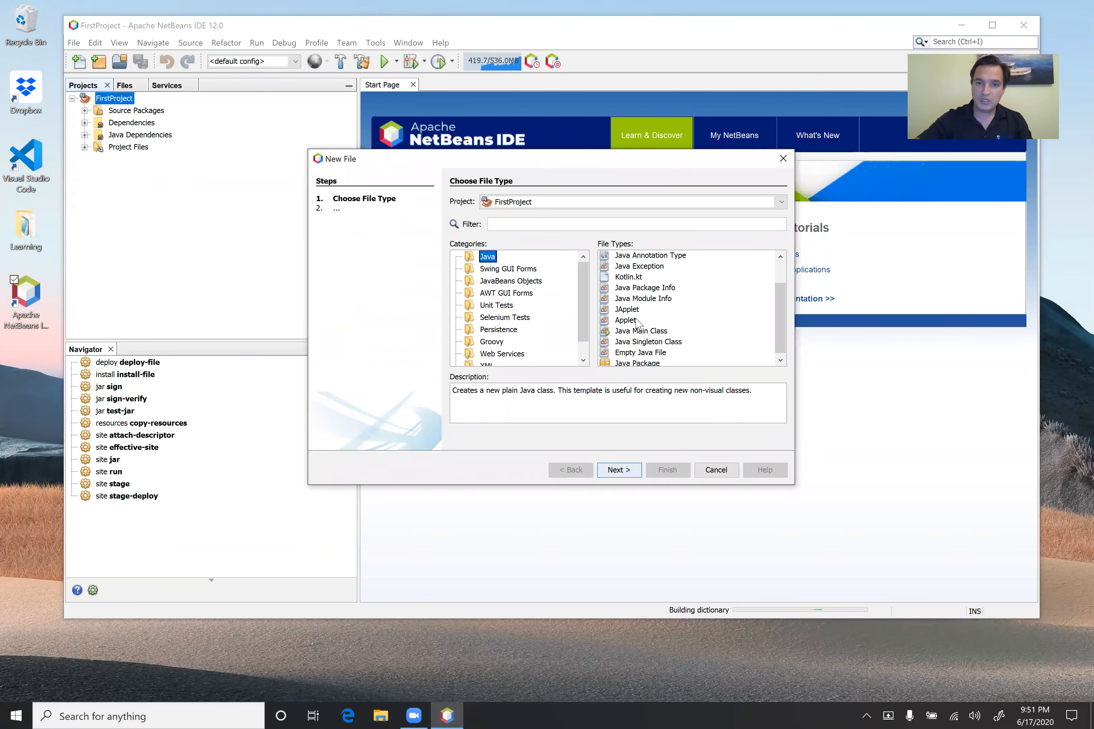
{"action": "left_click", "coordinate": [646, 334]}
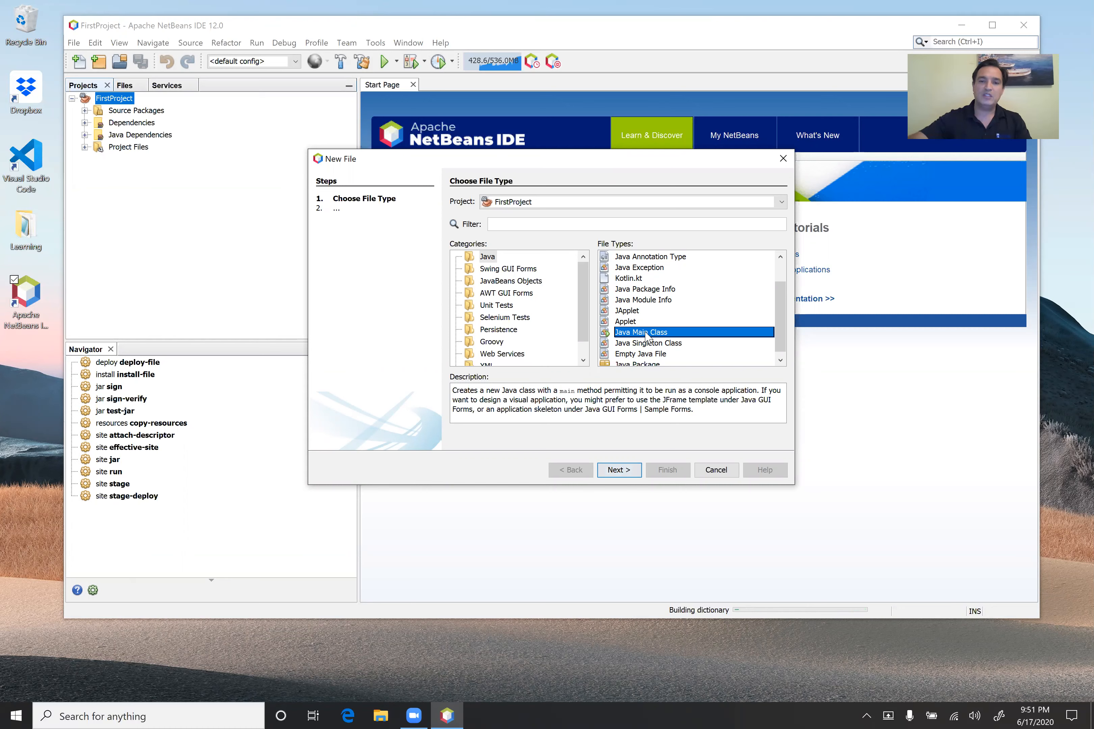
{"action": "left_click", "coordinate": [620, 470]}
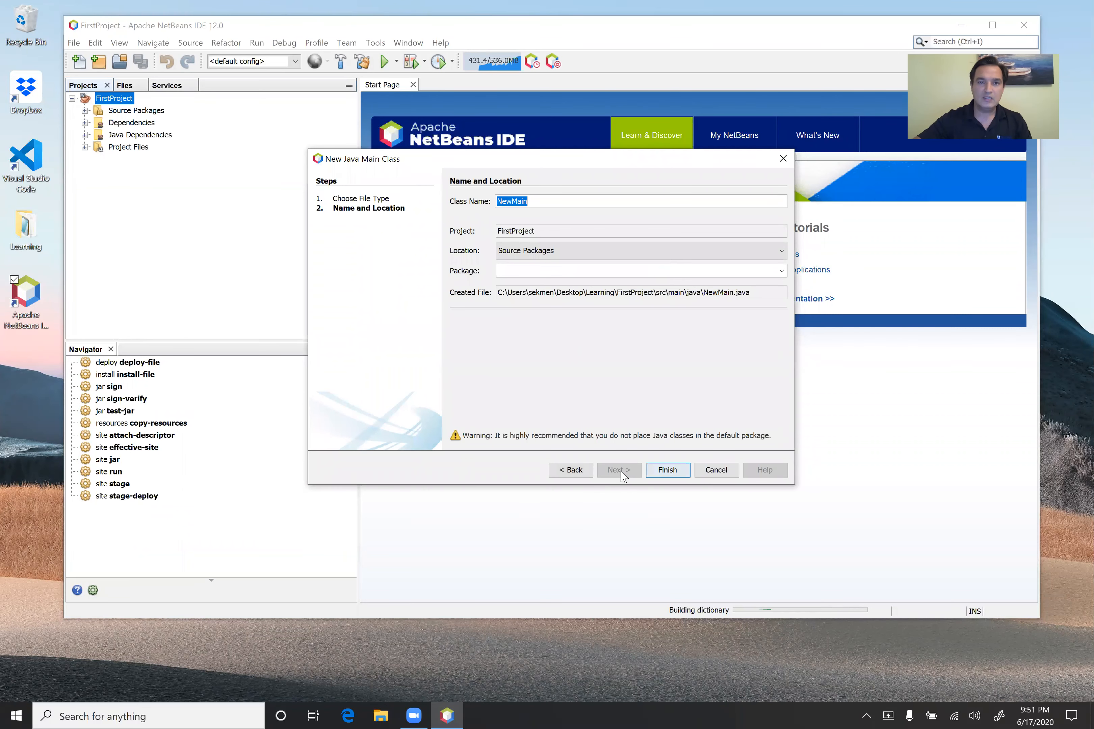
{"action": "type", "text": "Test"}
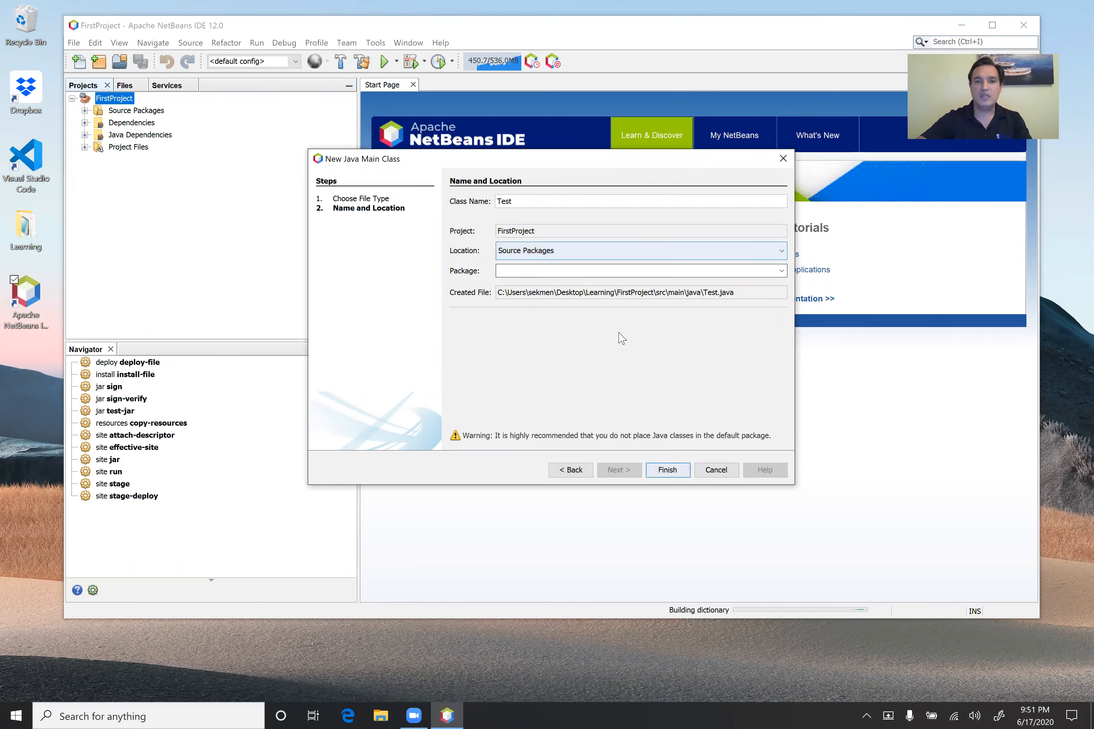
{"action": "left_click", "coordinate": [669, 470]}
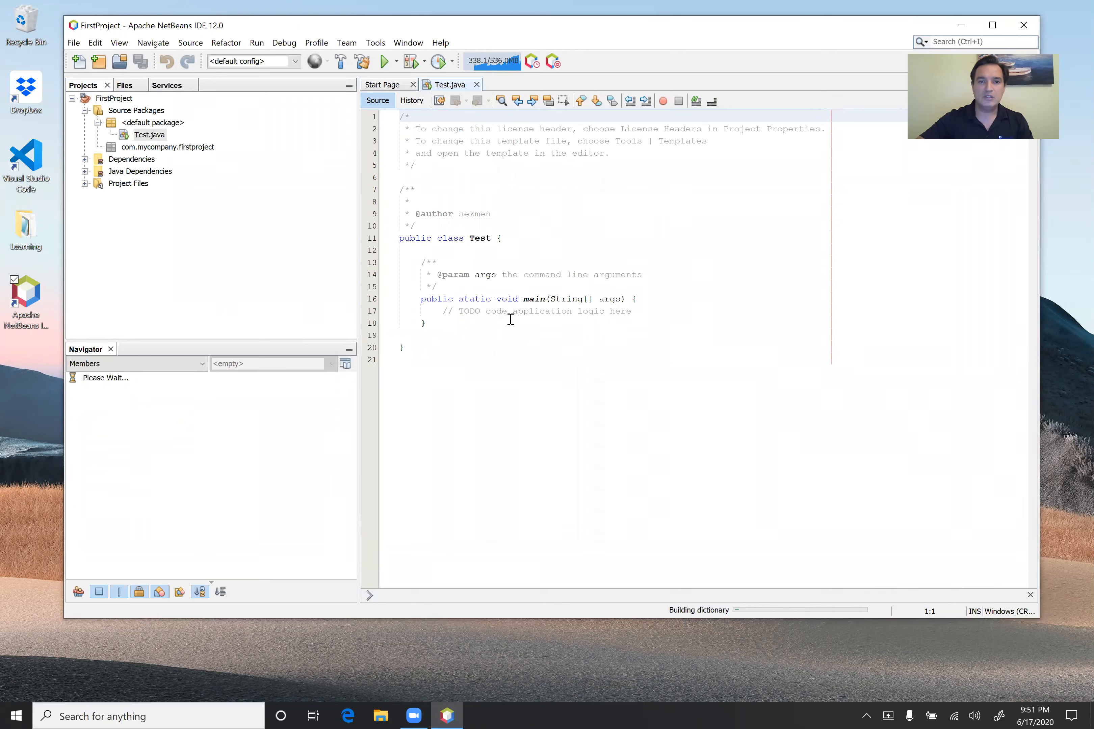
Step: Delete the license, author, parameter and TODO comments from Test.java and save the file
{"action": "left_click_drag", "start_coordinate": [417, 224], "coordinate": [382, 115]}
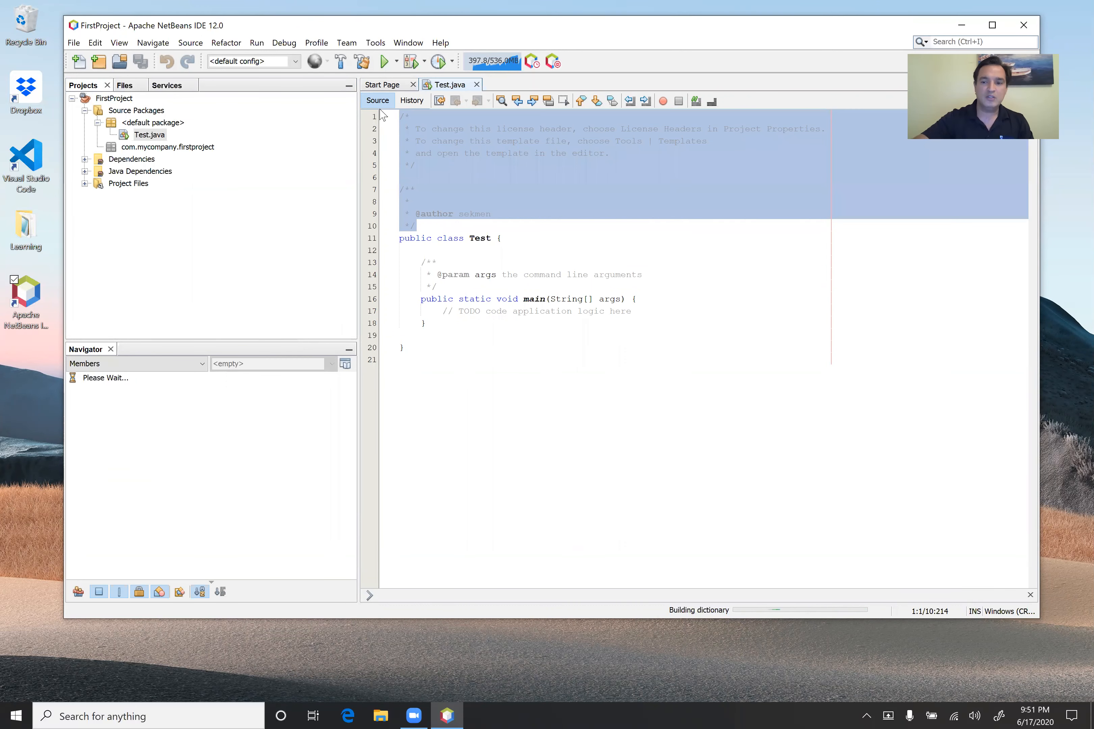
{"action": "key", "text": "Delete"}
{"action": "left_click_drag", "start_coordinate": [442, 178], "coordinate": [367, 140]}
{"action": "key", "text": "Delete"}
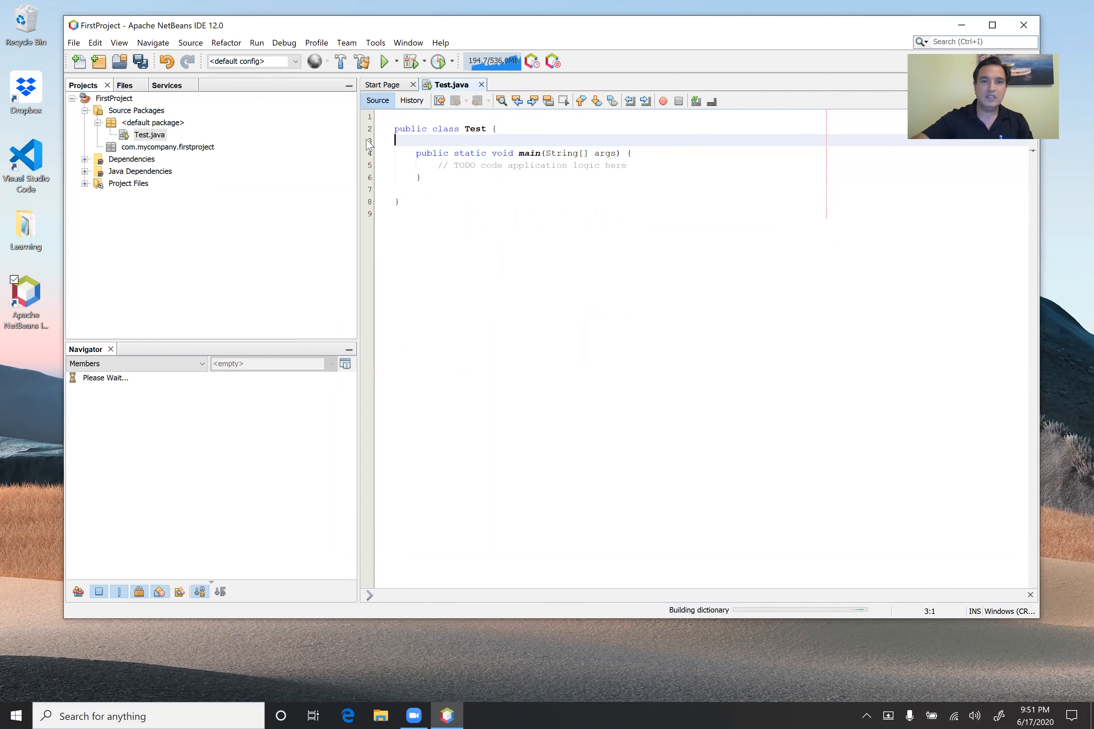
{"action": "left_click_drag", "start_coordinate": [642, 164], "coordinate": [391, 165]}
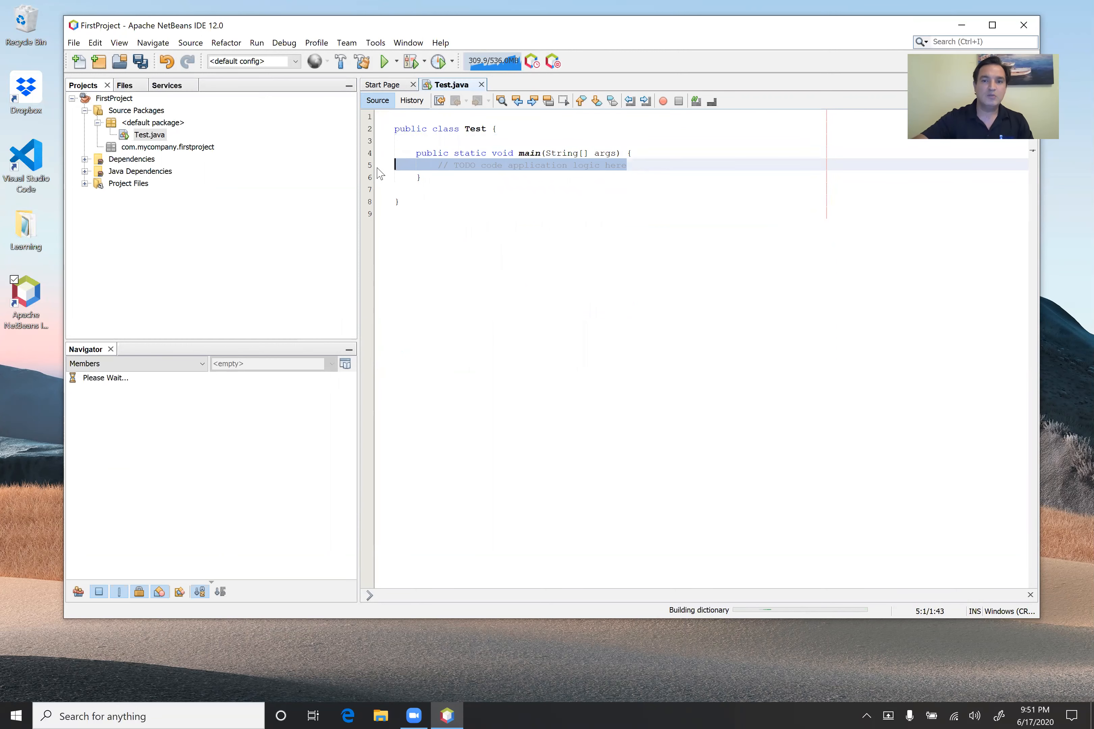
{"action": "key", "text": "Delete"}
{"action": "key", "text": "ctrl+s"}
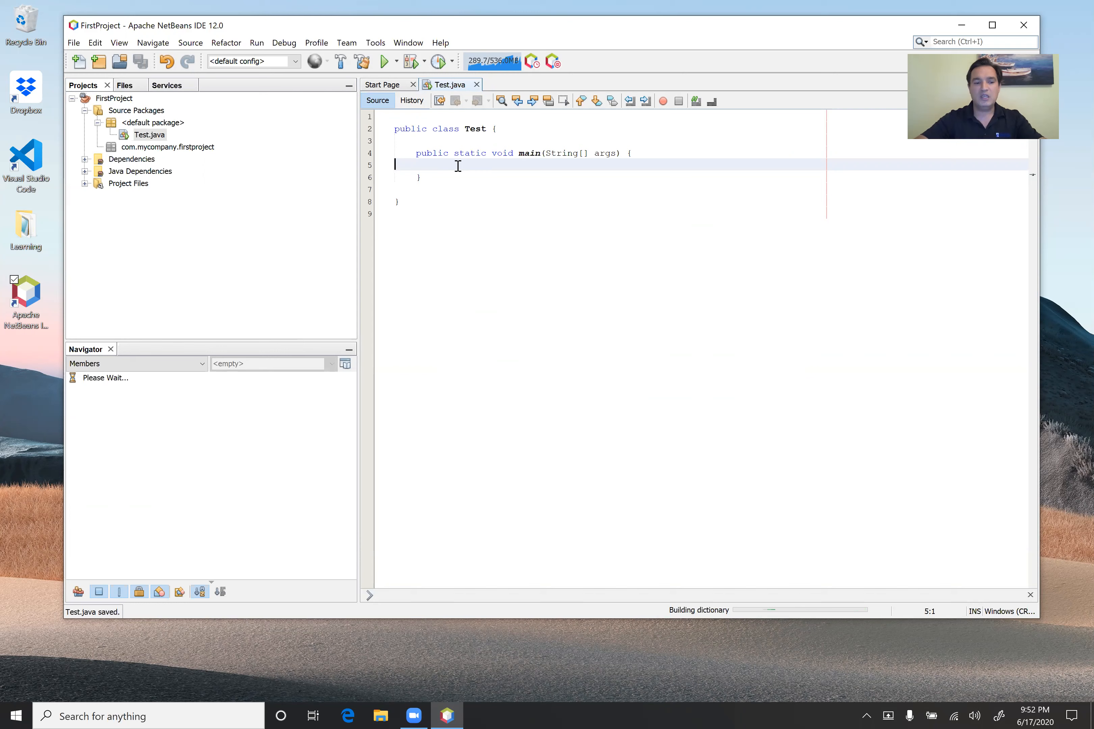
Step: Add System.out.println("Hello"); inside the main method of Test.java and save the file
{"action": "key", "text": "Tab"}
{"action": "type", "text": "System.ou"}
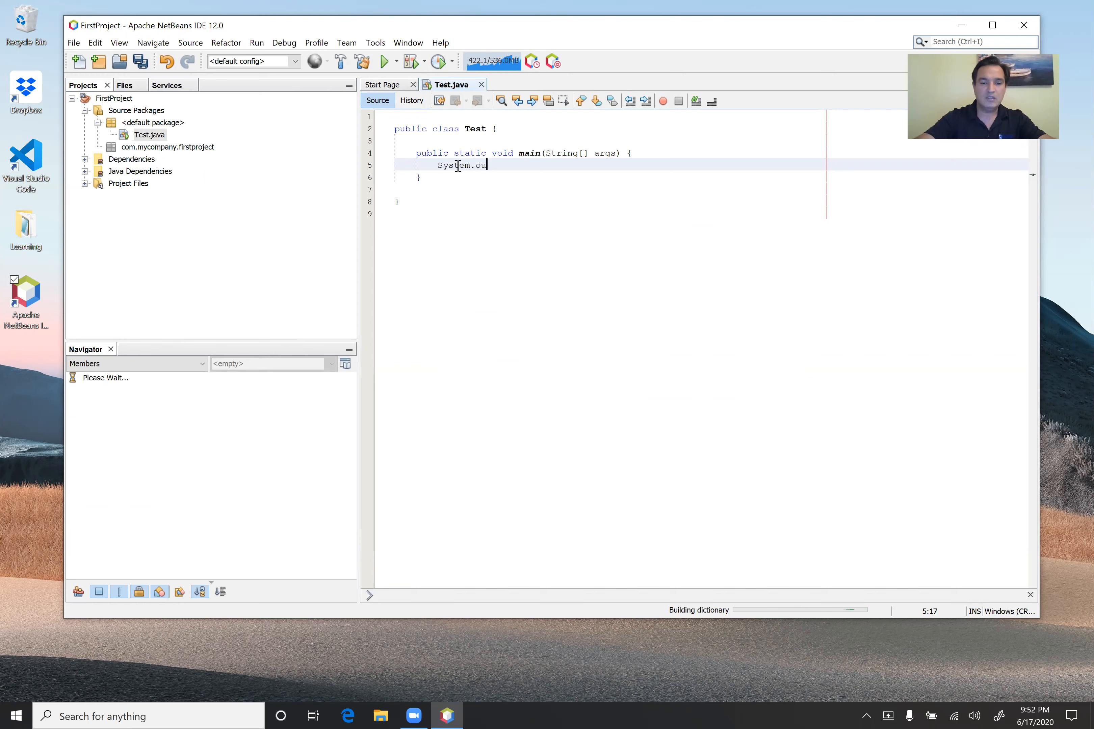
{"action": "type", "text": "t.print"}
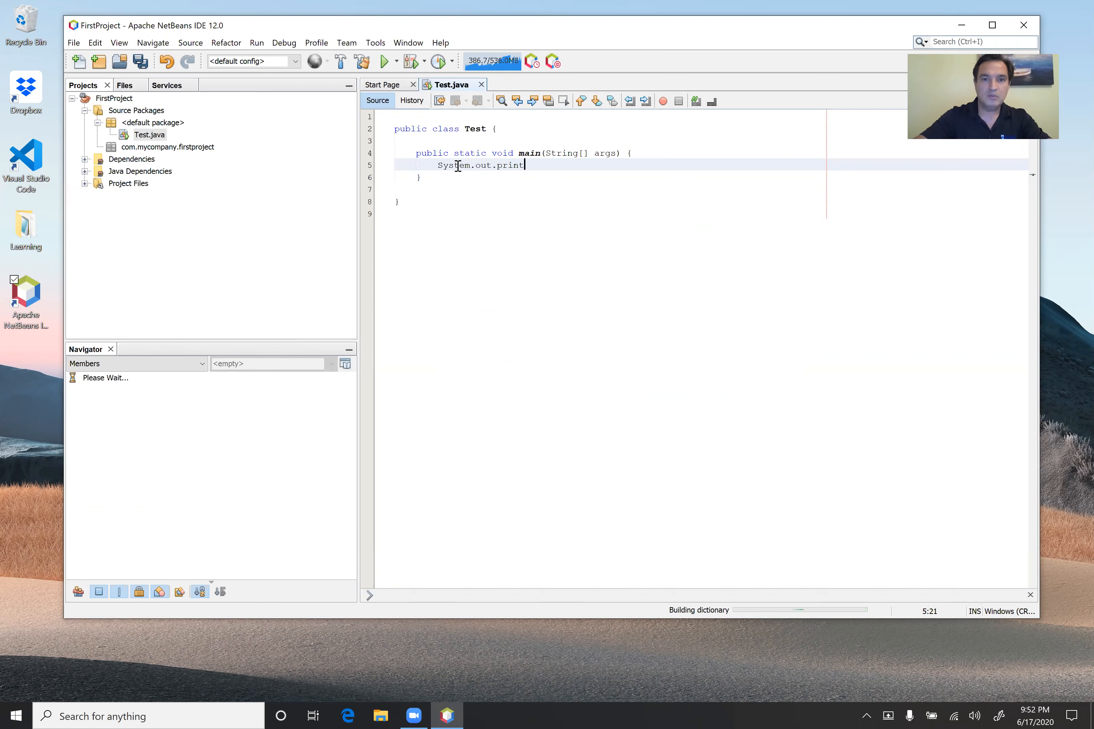
{"action": "type", "text": "ln(\"Hello"}
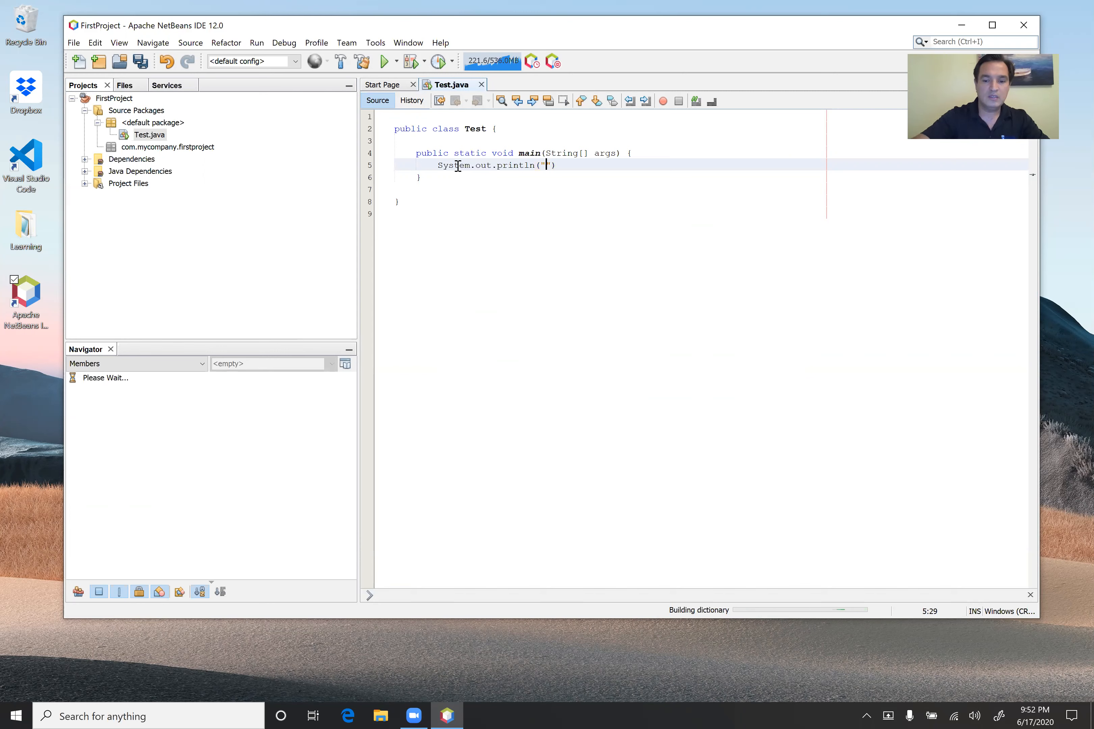
{"action": "left_click", "coordinate": [601, 165]}
{"action": "type", "text": ";"}
{"action": "key", "text": "ctrl+s"}
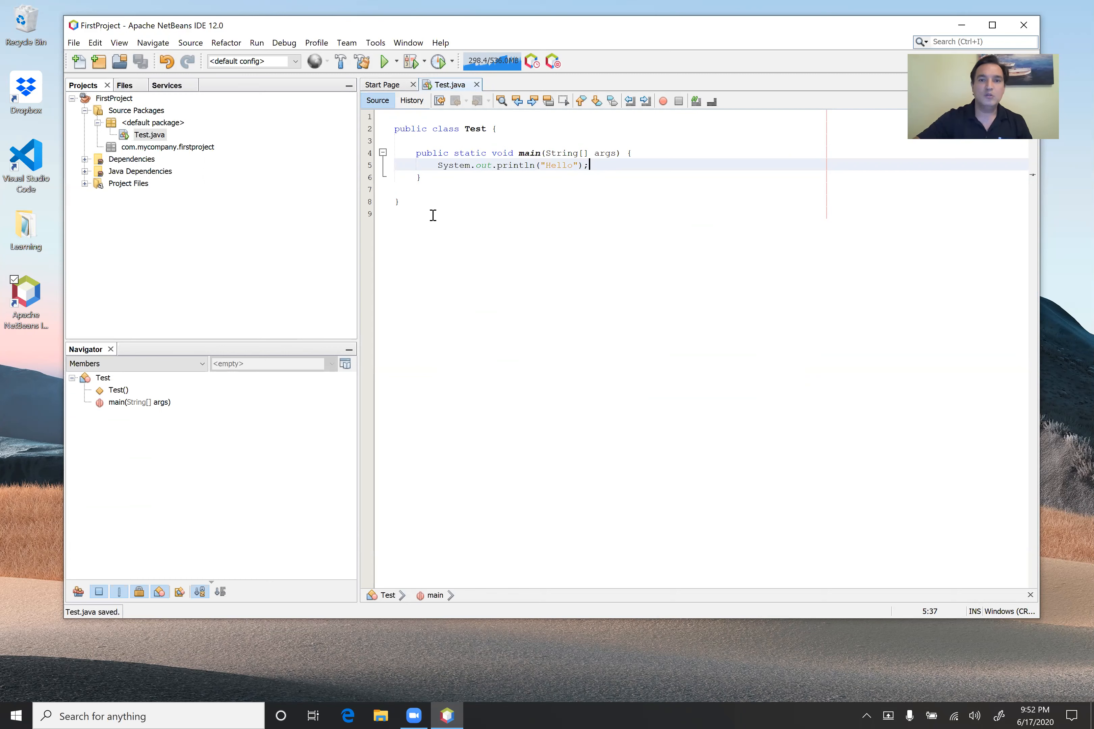
Step: Run FirstProject with Test as the main class, enlarge the output area, and highlight the program's printed line
{"action": "left_click", "coordinate": [383, 63]}
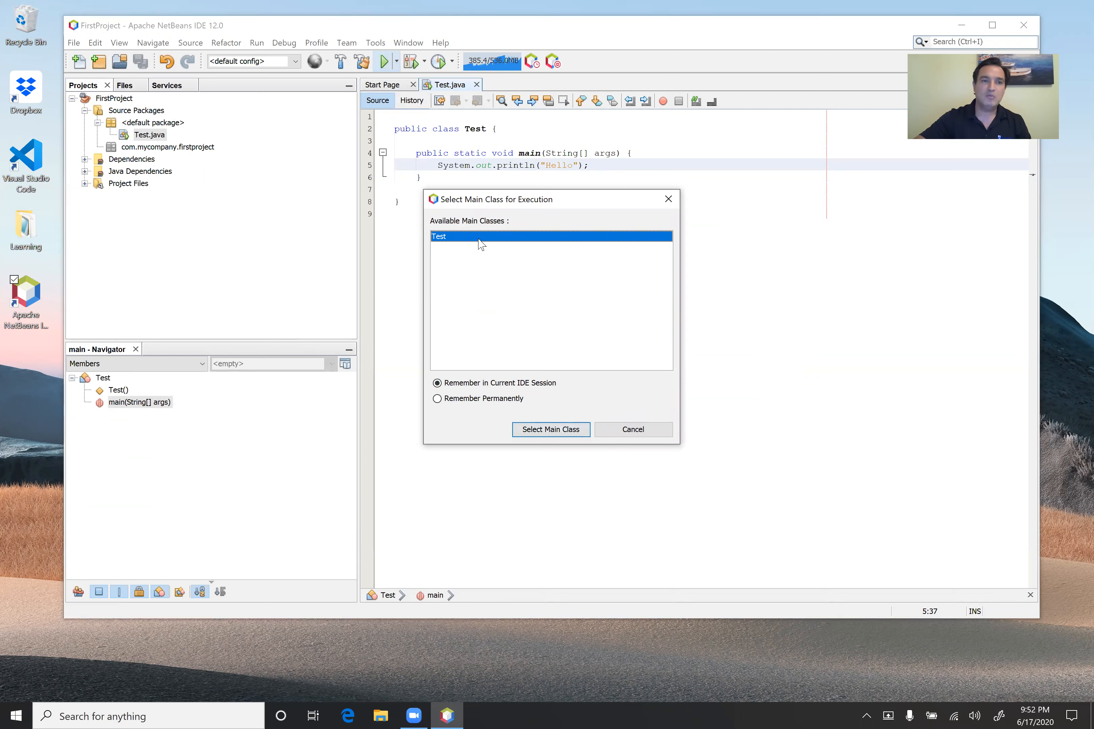
{"action": "left_click", "coordinate": [551, 429]}
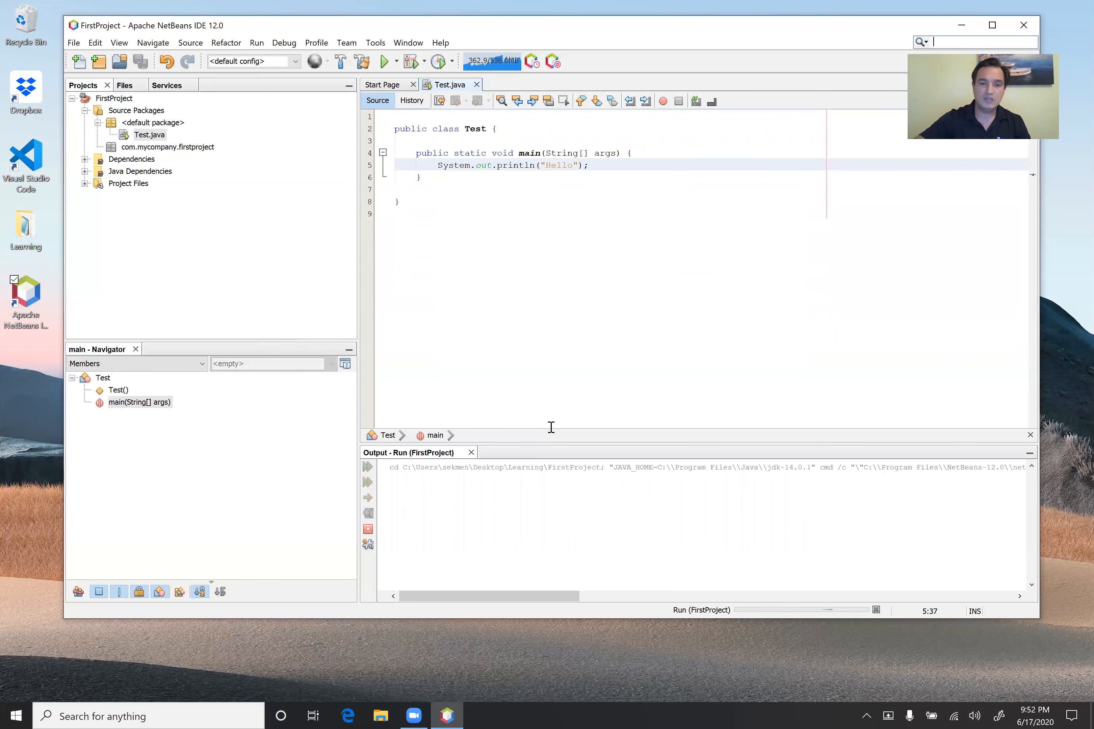
{"action": "left_click_drag", "start_coordinate": [615, 444], "coordinate": [629, 389]}
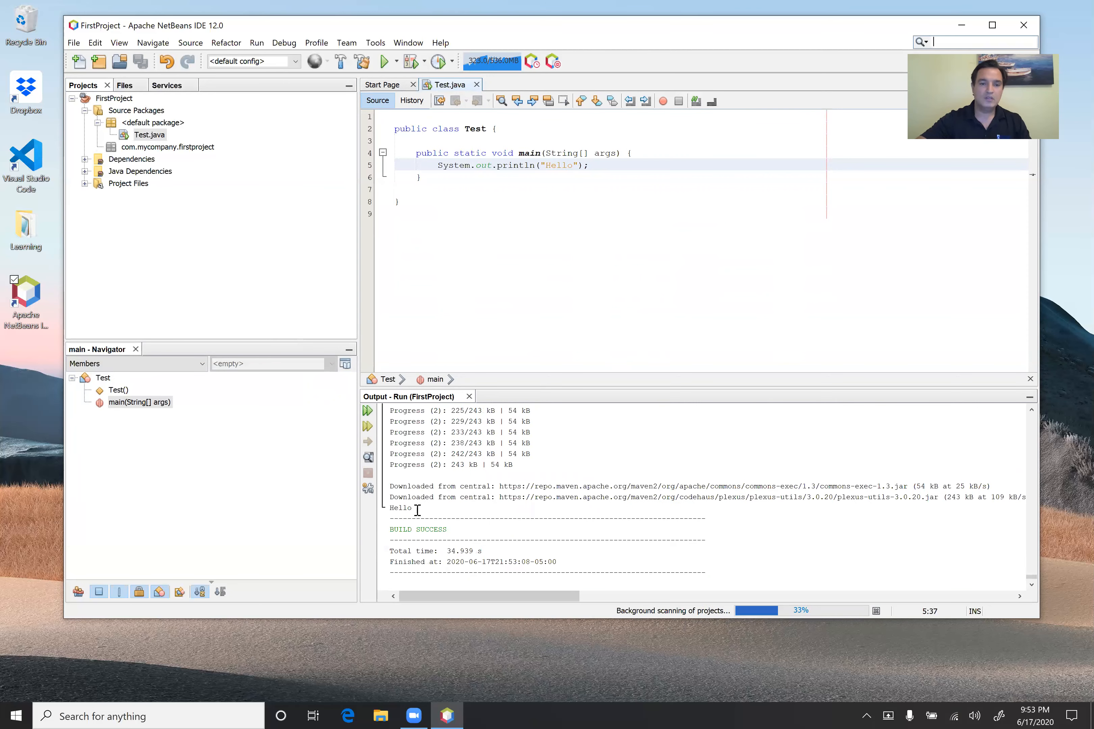
{"action": "left_click_drag", "start_coordinate": [412, 508], "coordinate": [378, 508]}
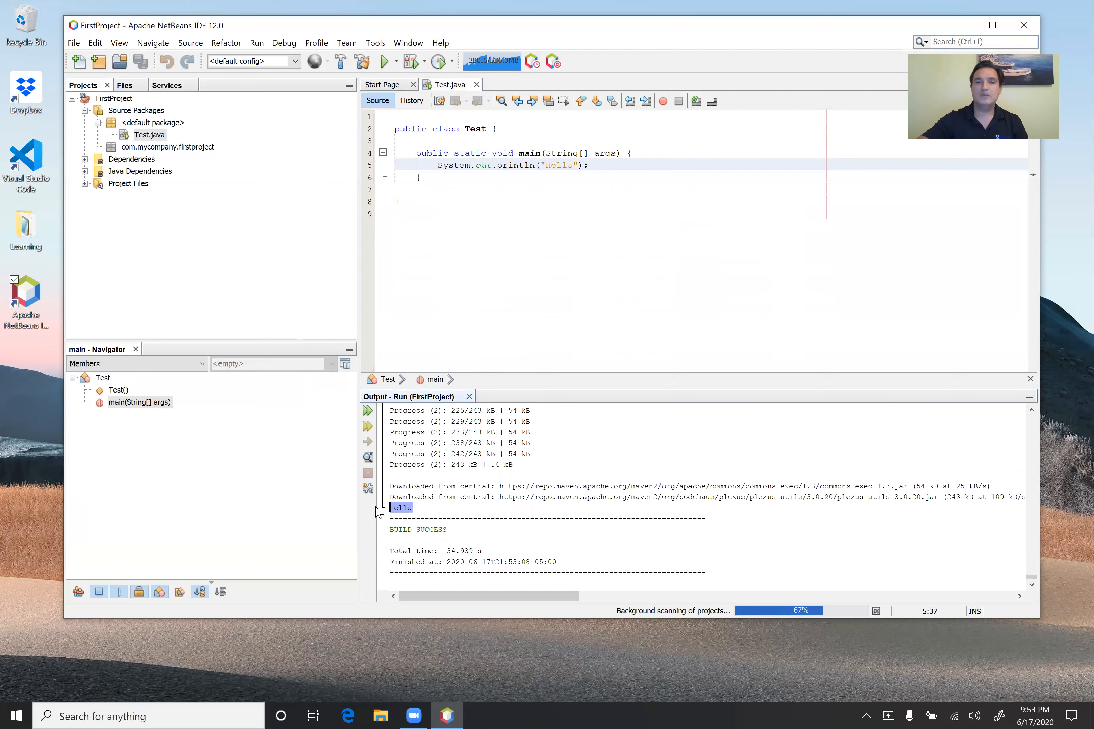